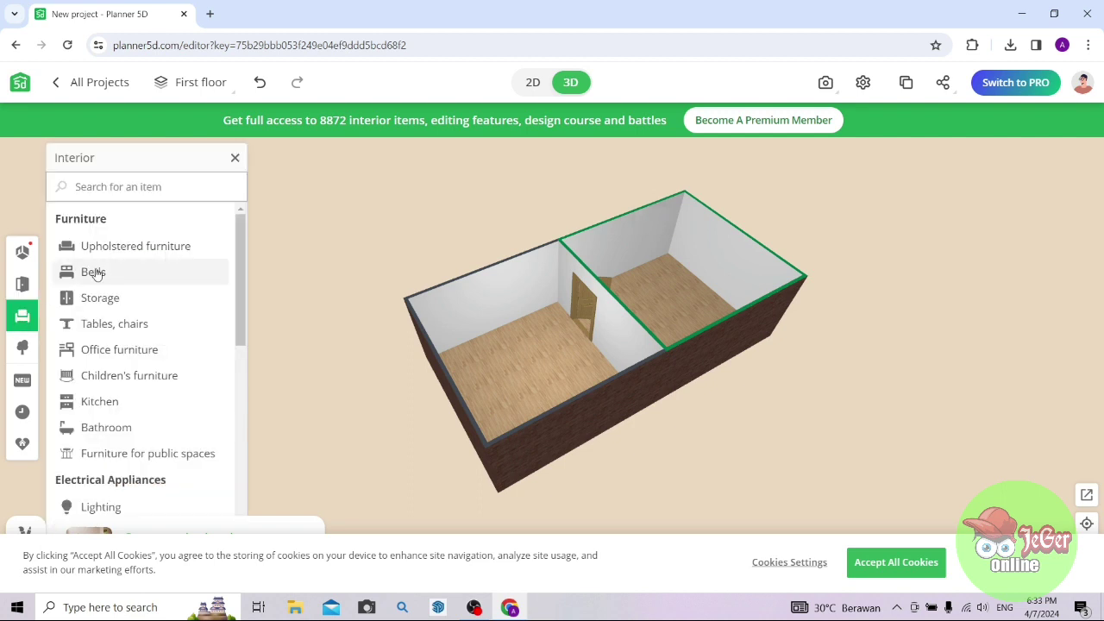
Add the wooden-framed double bed from the full, queen and king beds to the nearer room and reposition it on the floor.
{"action": "left_click", "coordinate": [114, 274]}
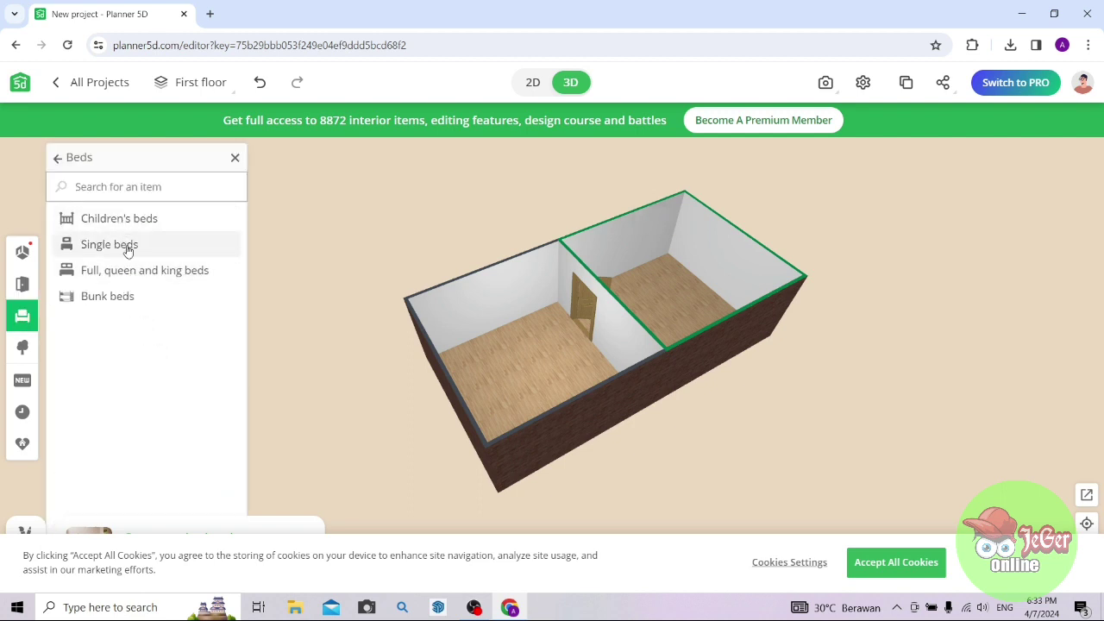
{"action": "left_click", "coordinate": [137, 271]}
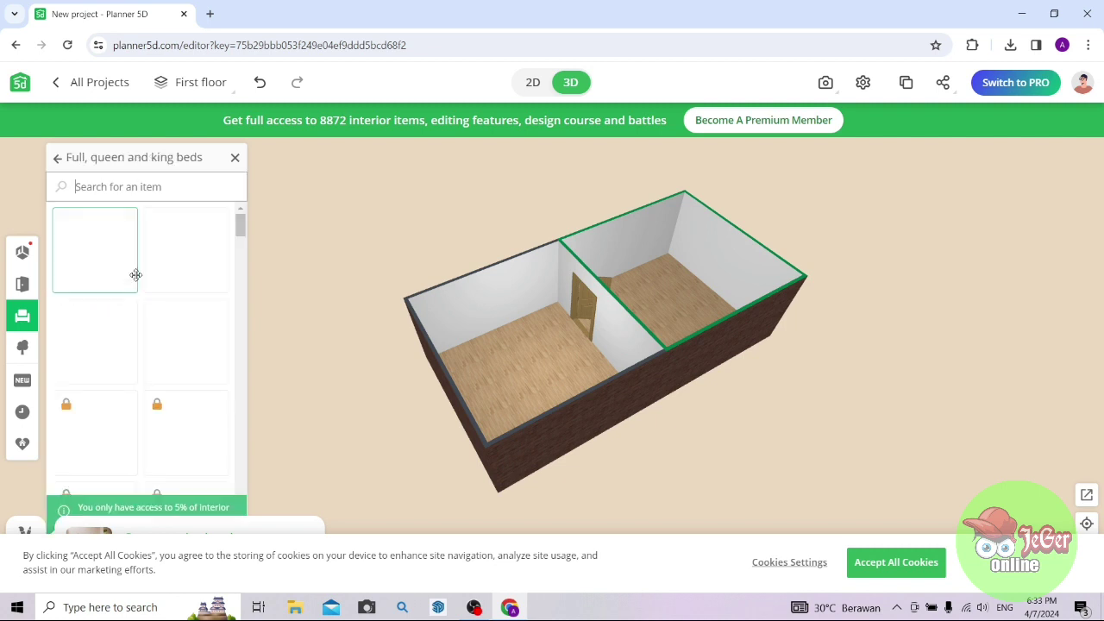
{"action": "scroll", "coordinate": [143, 311], "scroll_direction": "down", "scroll_amount": 2}
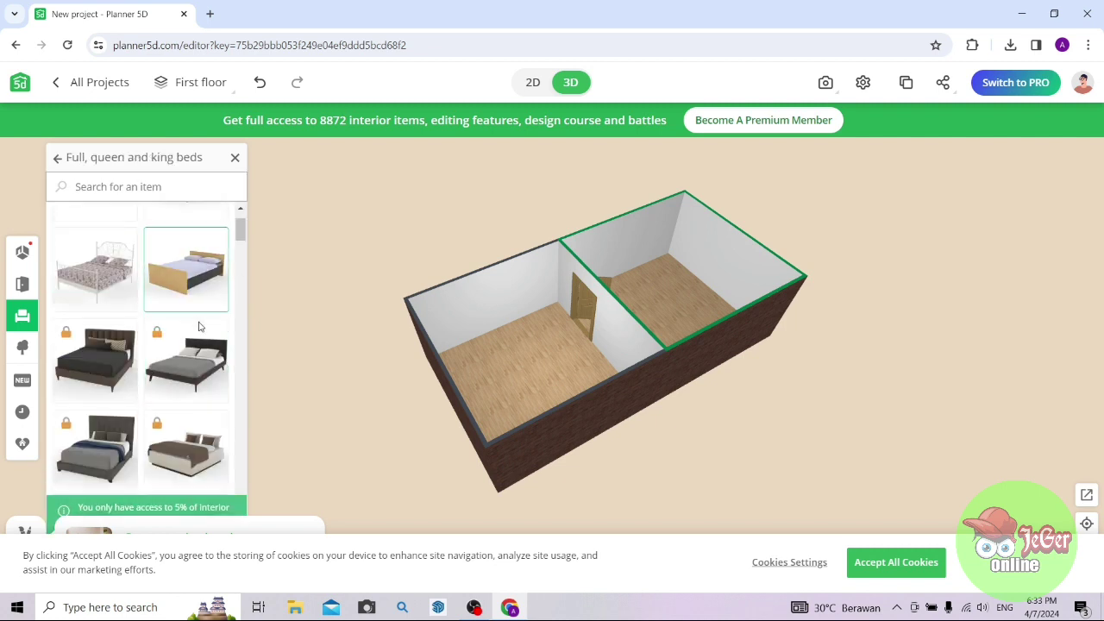
{"action": "left_click", "coordinate": [176, 288]}
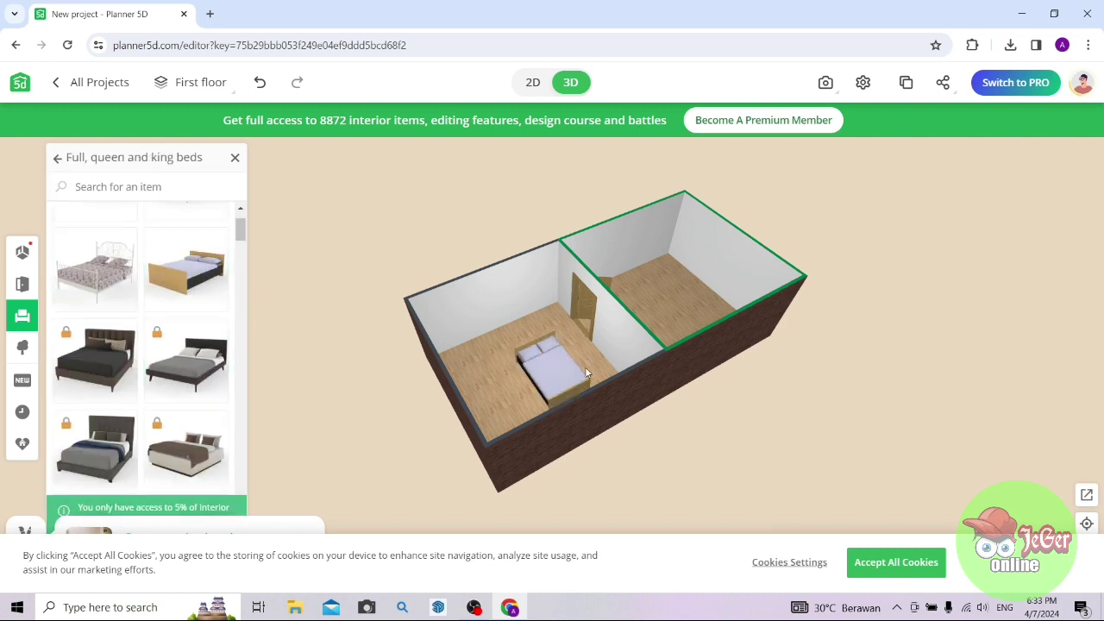
{"action": "left_click_drag", "start_coordinate": [561, 373], "coordinate": [504, 377]}
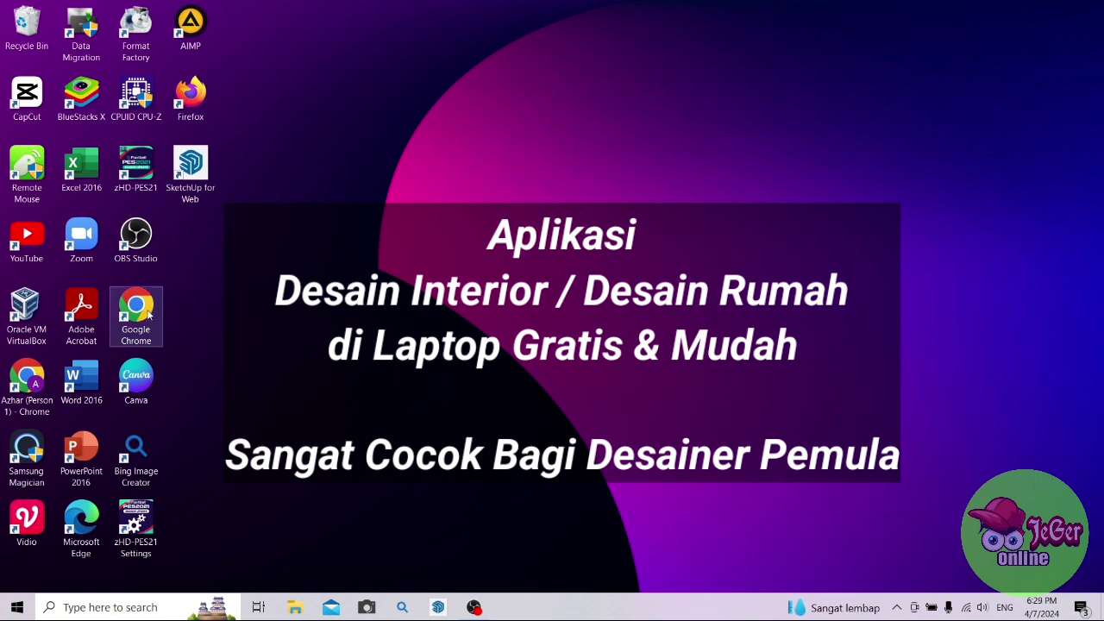
Move the Google Chrome desktop shortcut one column over, then launch Chrome and open the Google home page.
{"action": "left_click_drag", "start_coordinate": [148, 316], "coordinate": [192, 316]}
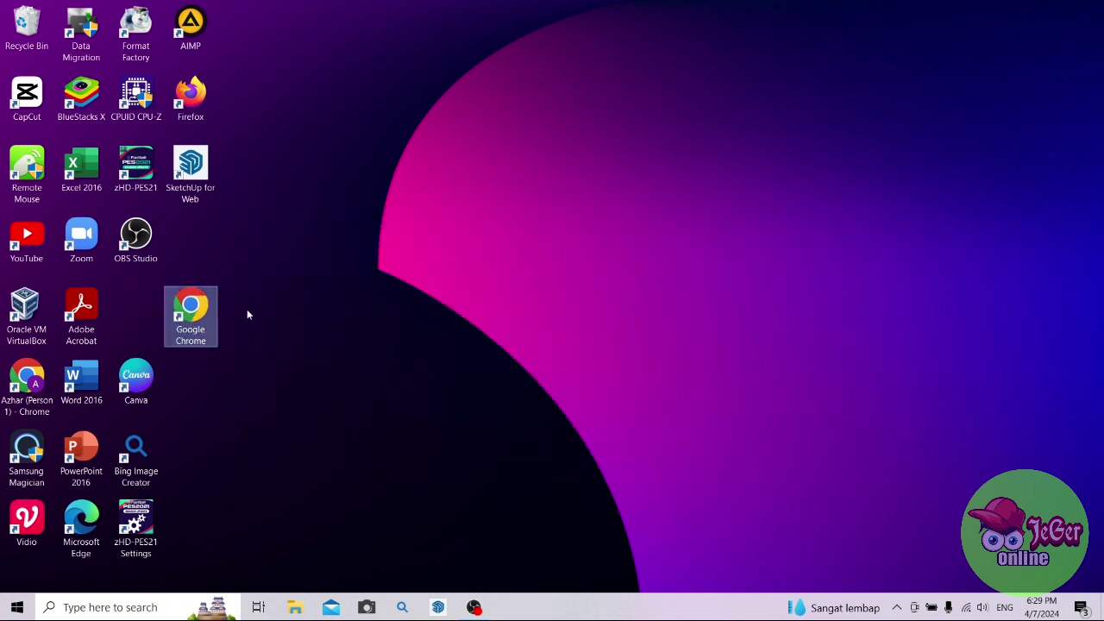
{"action": "double_click", "coordinate": [200, 318]}
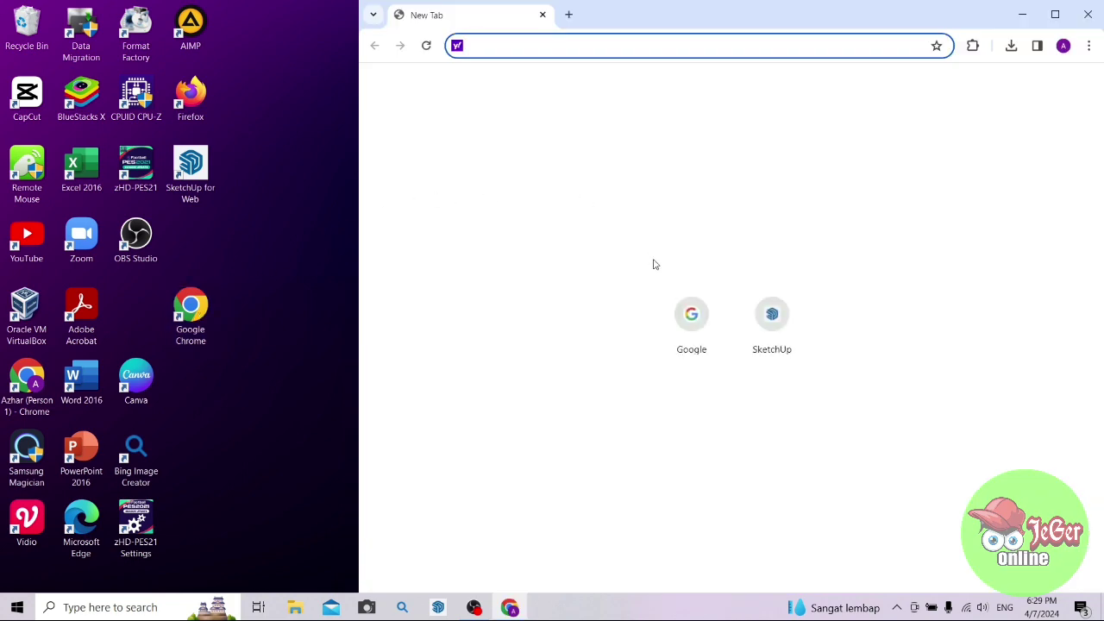
{"action": "left_click", "coordinate": [691, 311]}
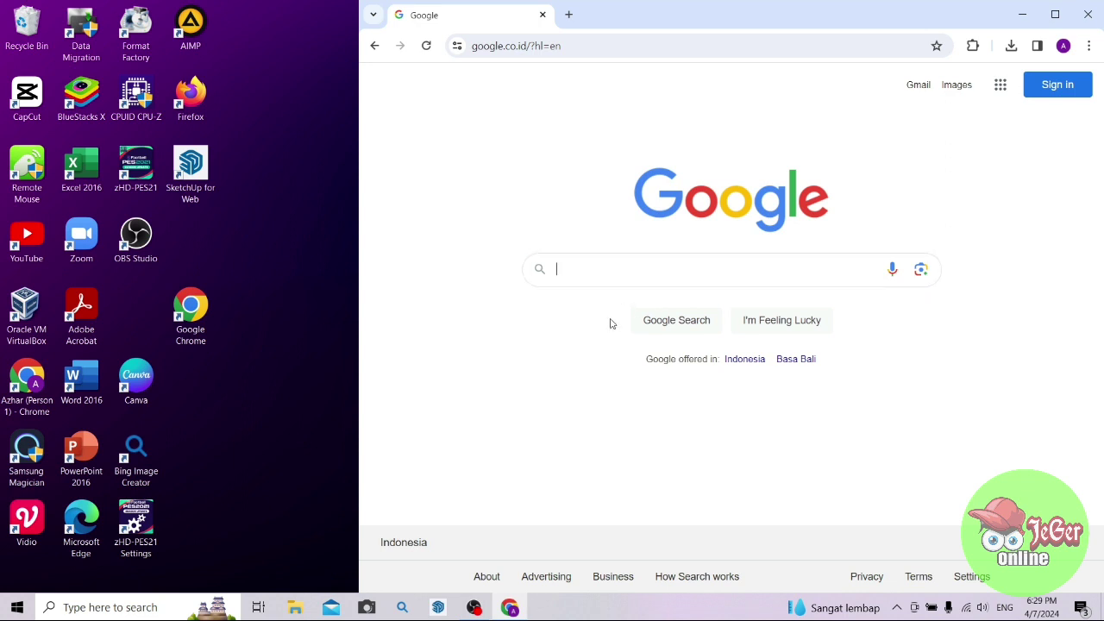
Search Google for "planner 5d" and open the official Planner 5D website.
{"action": "type", "text": "p"}
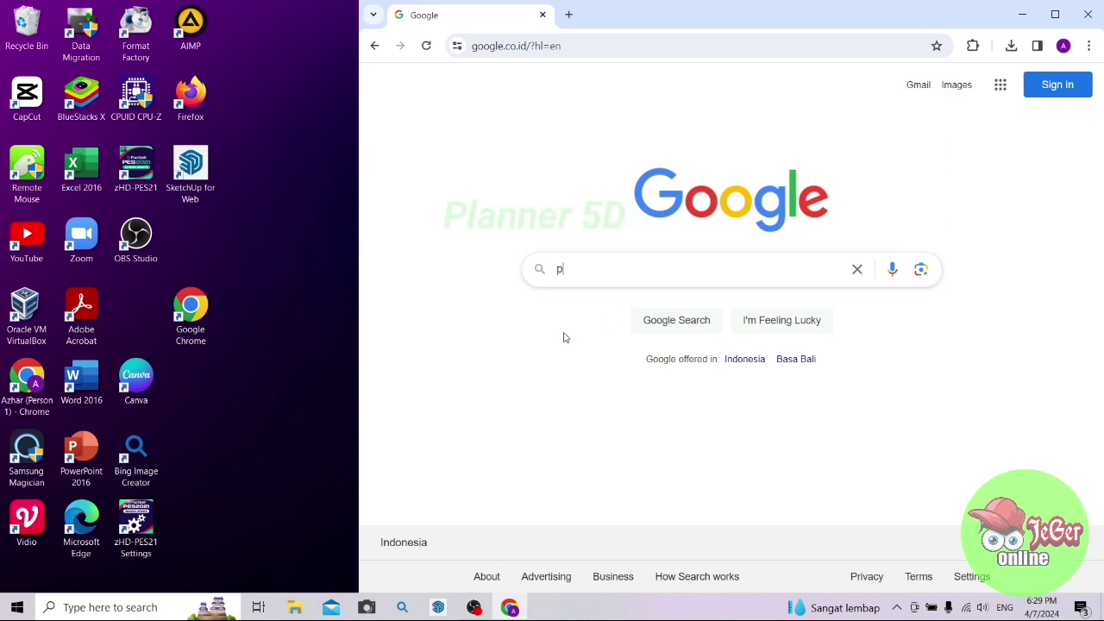
{"action": "type", "text": "lanner"}
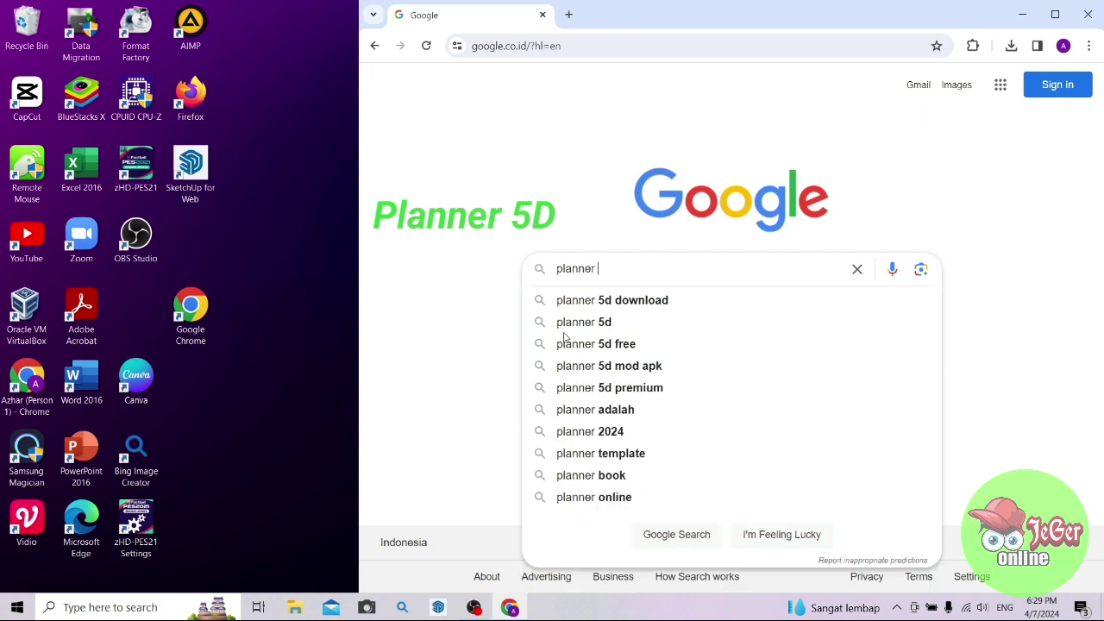
{"action": "type", "text": " 5d"}
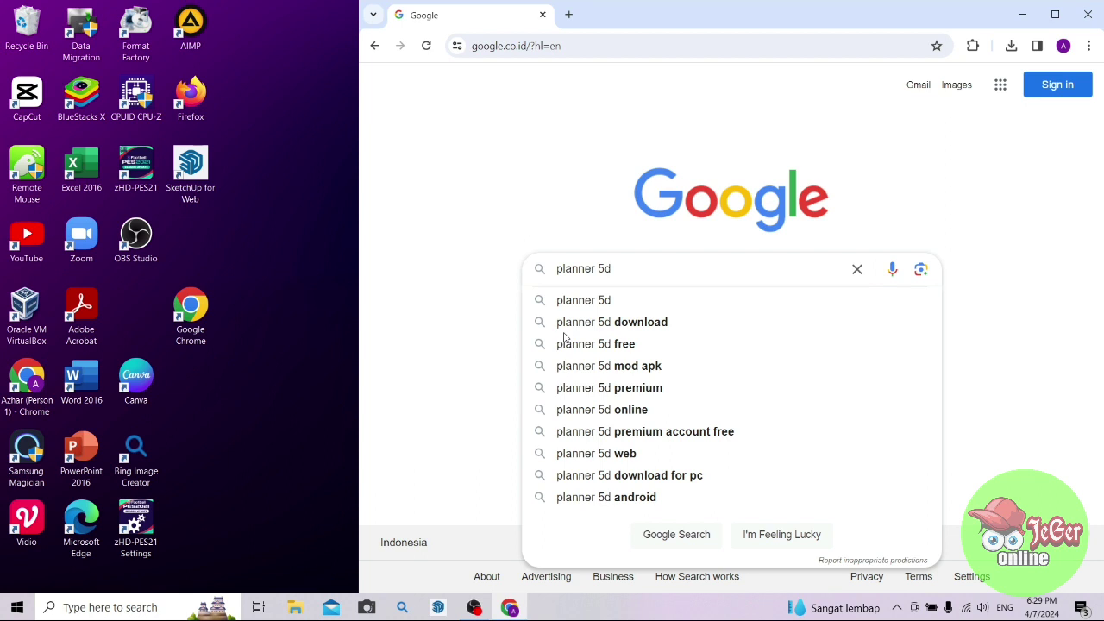
{"action": "key", "text": "Return"}
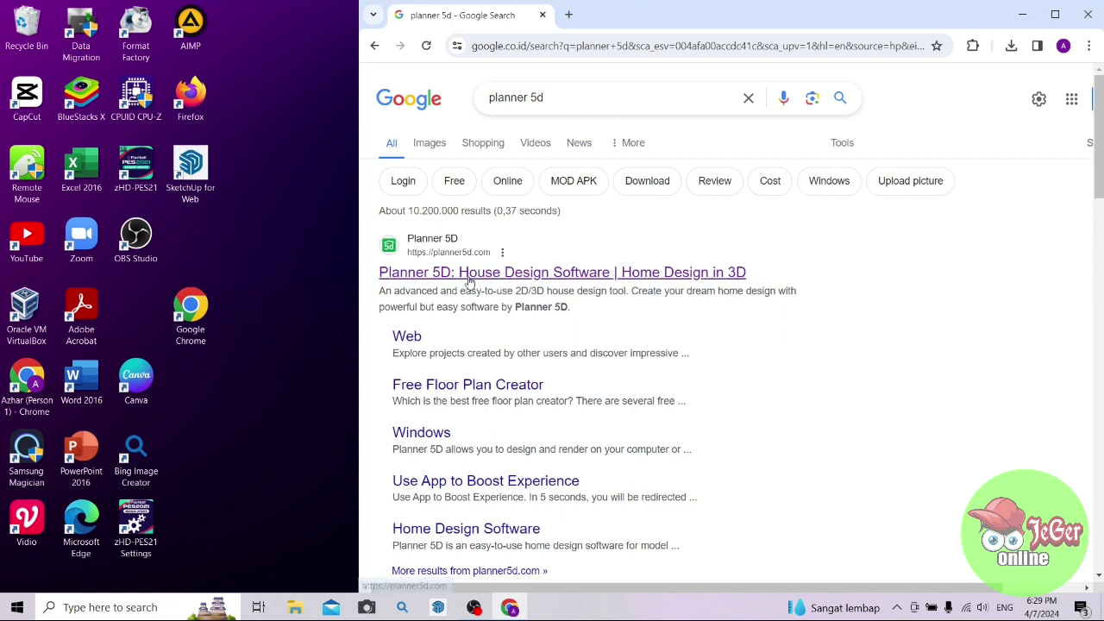
{"action": "left_click", "coordinate": [543, 273]}
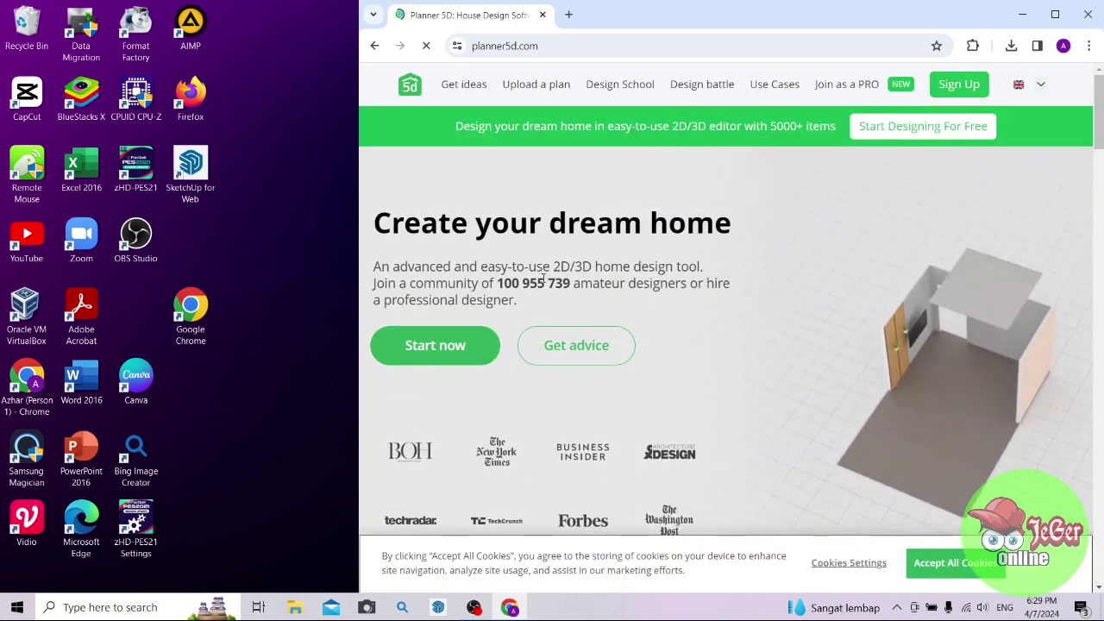
Start designing from the Planner 5D home page and choose to start from scratch.
{"action": "scroll", "coordinate": [547, 275], "scroll_direction": "down", "scroll_amount": 1}
{"action": "scroll", "coordinate": [547, 274], "scroll_direction": "up", "scroll_amount": 1}
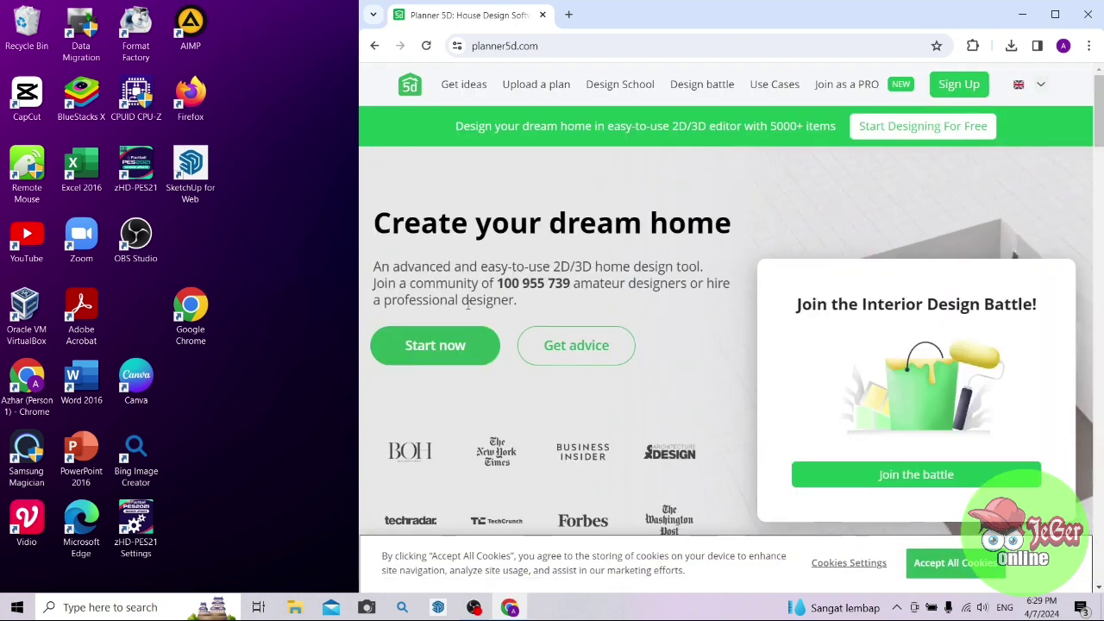
{"action": "left_click", "coordinate": [440, 357]}
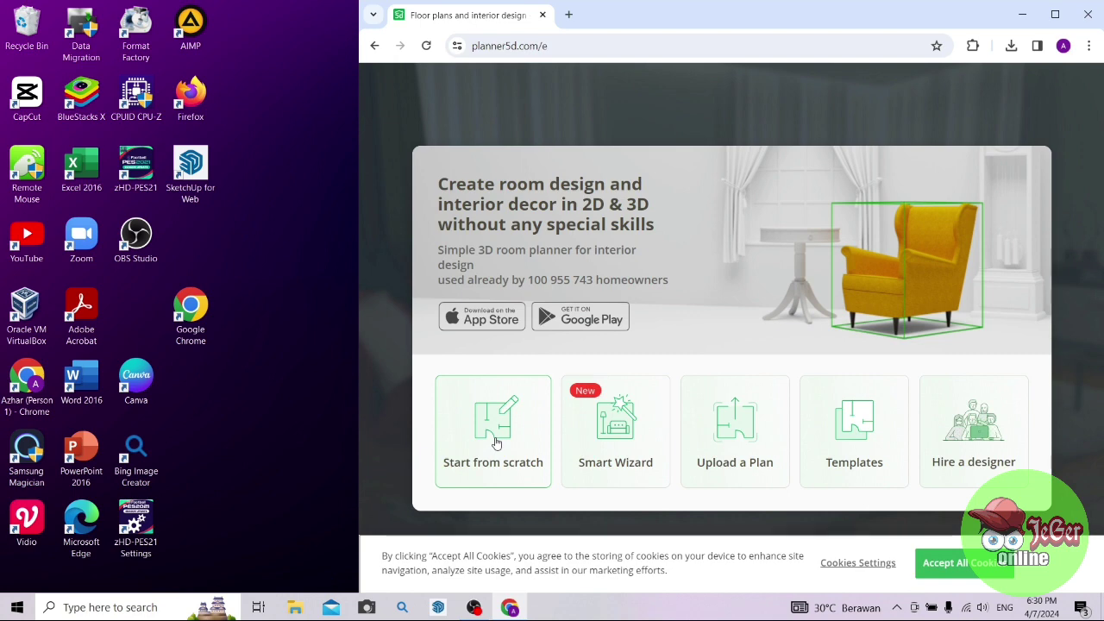
{"action": "left_click", "coordinate": [497, 443]}
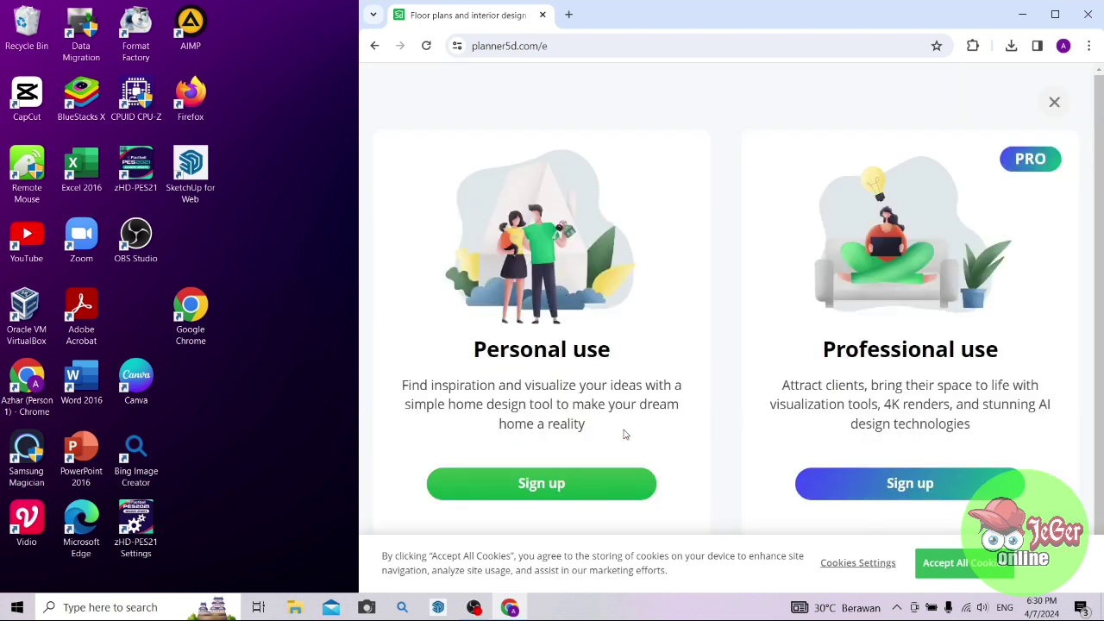
Sign up for personal use with the existing Google account and confirm the login to planner5d.com.
{"action": "scroll", "coordinate": [606, 410], "scroll_direction": "down", "scroll_amount": 1}
{"action": "scroll", "coordinate": [607, 416], "scroll_direction": "up", "scroll_amount": 1}
{"action": "left_click", "coordinate": [520, 486]}
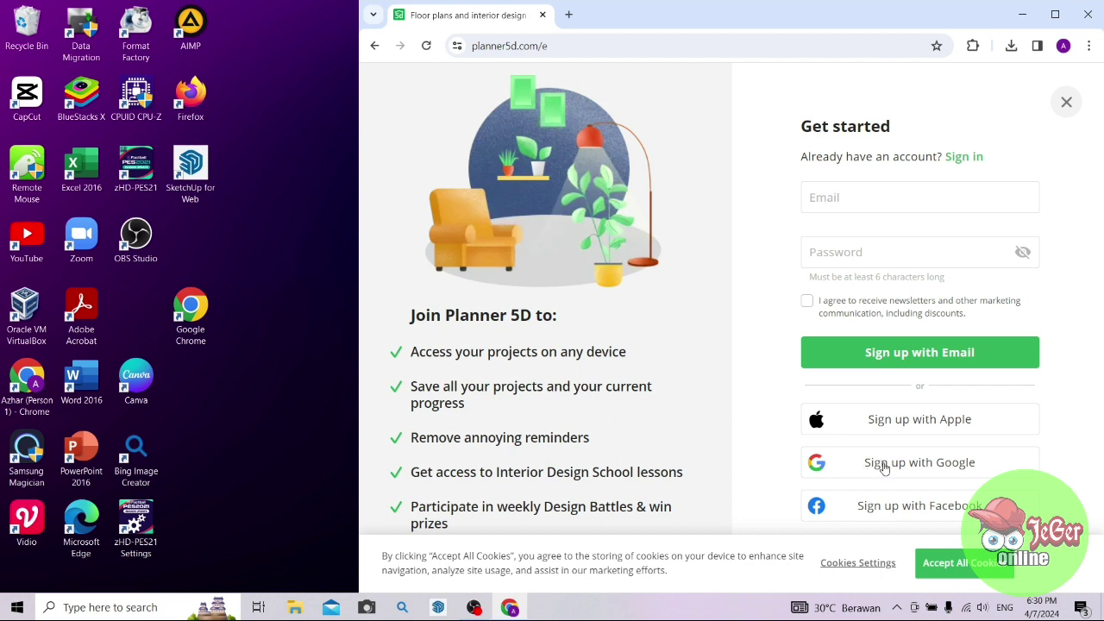
{"action": "left_click", "coordinate": [906, 459]}
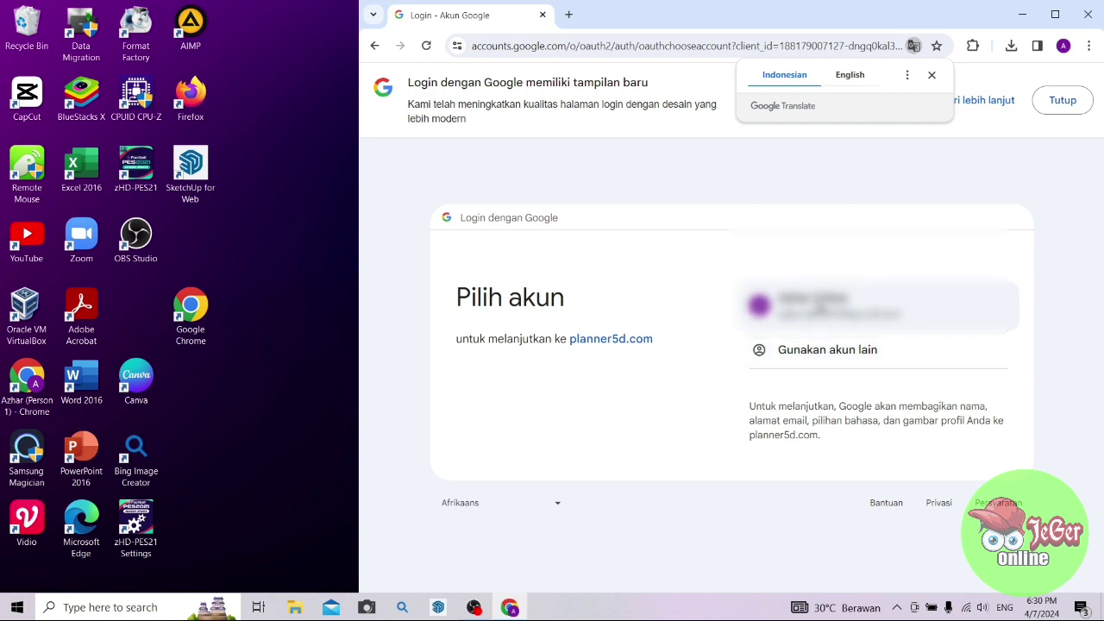
{"action": "left_click", "coordinate": [824, 306]}
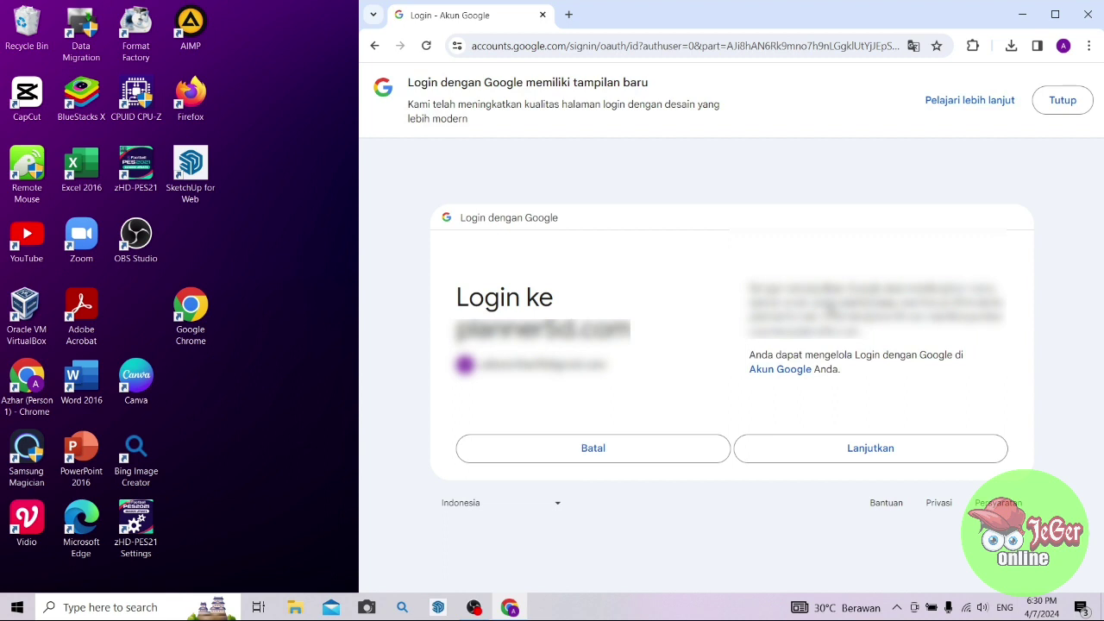
{"action": "left_click", "coordinate": [855, 448]}
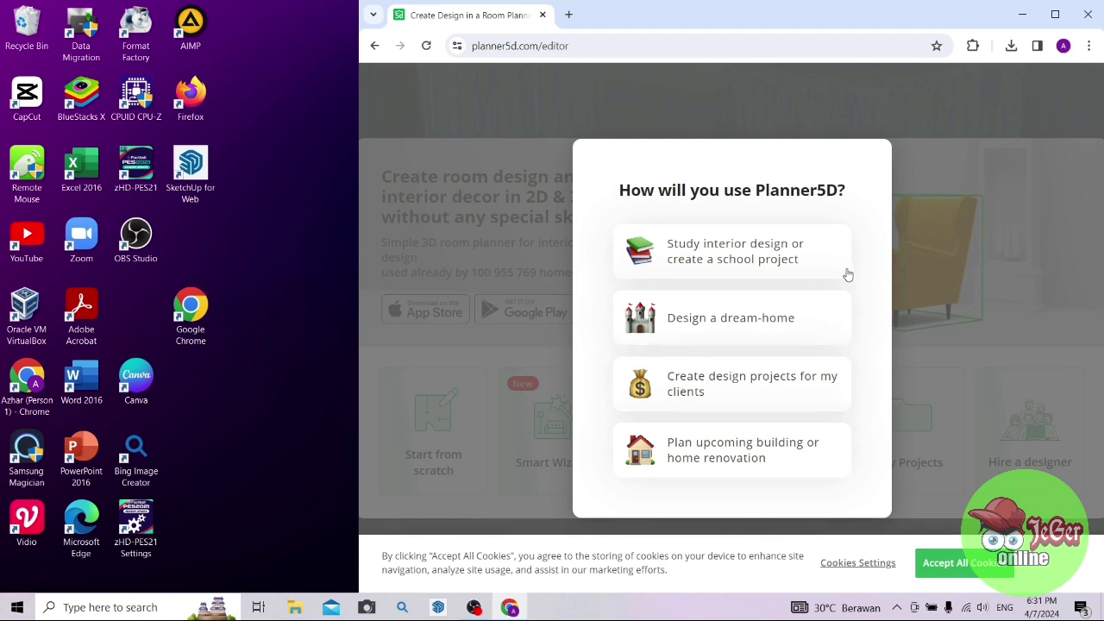
Choose "Design a dream-home" as the intended use, start a project from scratch and maximize the browser window.
{"action": "left_click", "coordinate": [733, 321]}
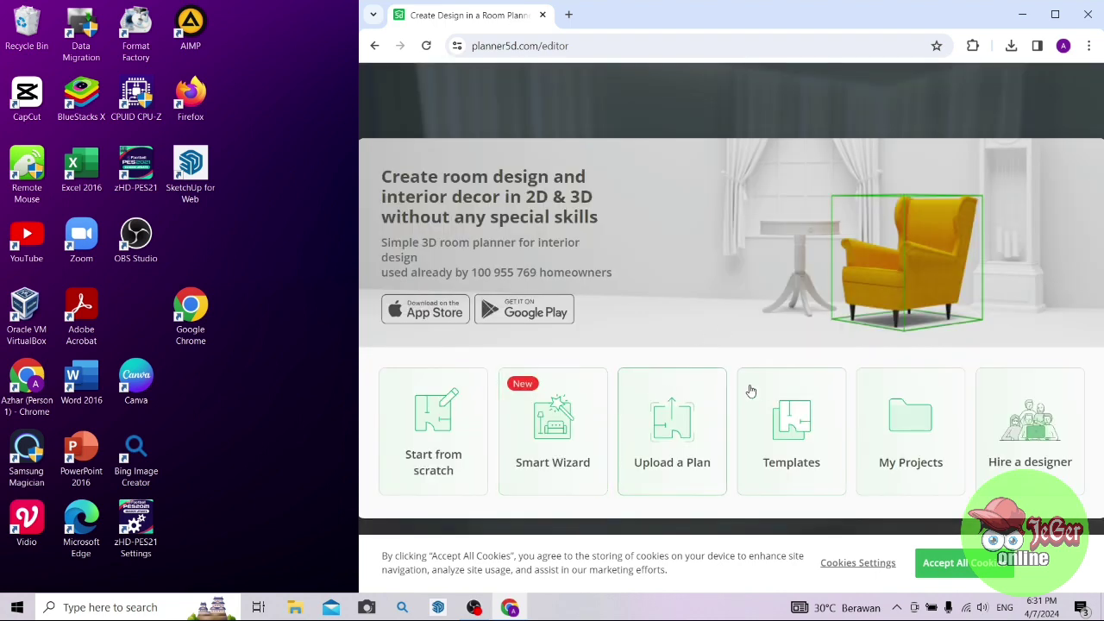
{"action": "left_click", "coordinate": [456, 433]}
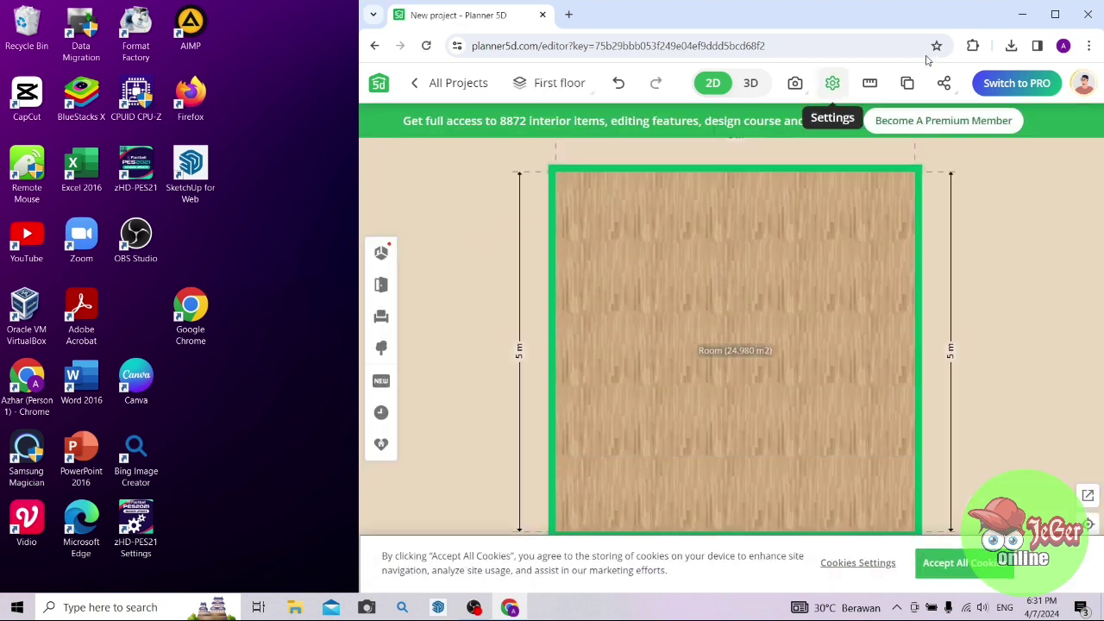
{"action": "left_click", "coordinate": [1057, 13]}
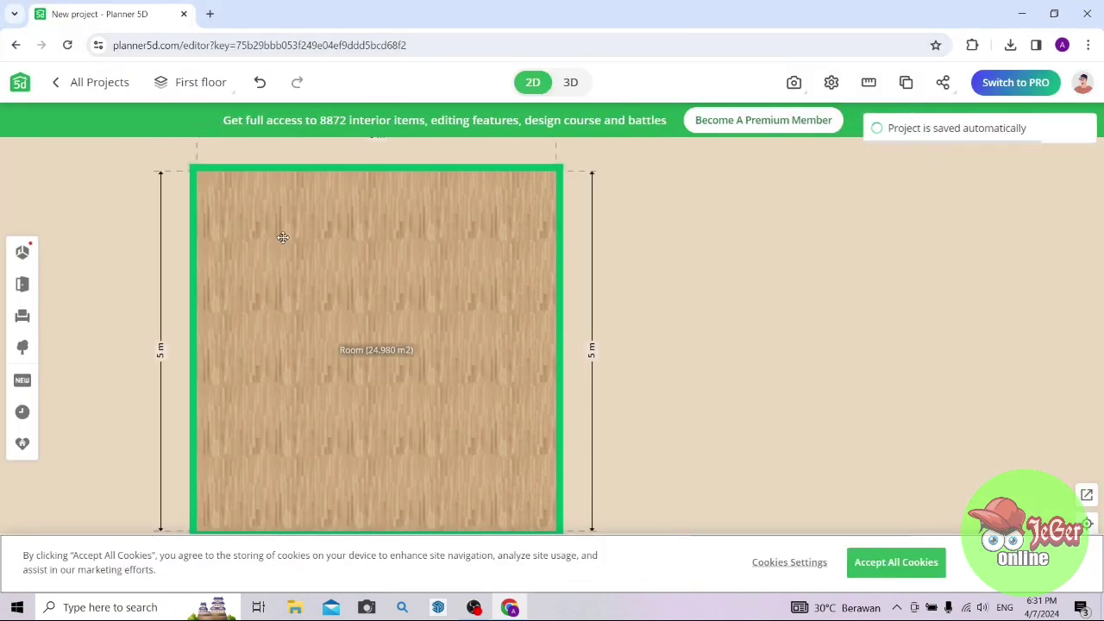
Centre the room plan, inspect the room in 3D and return to the 2D floor plan.
{"action": "left_click_drag", "start_coordinate": [297, 246], "coordinate": [438, 235]}
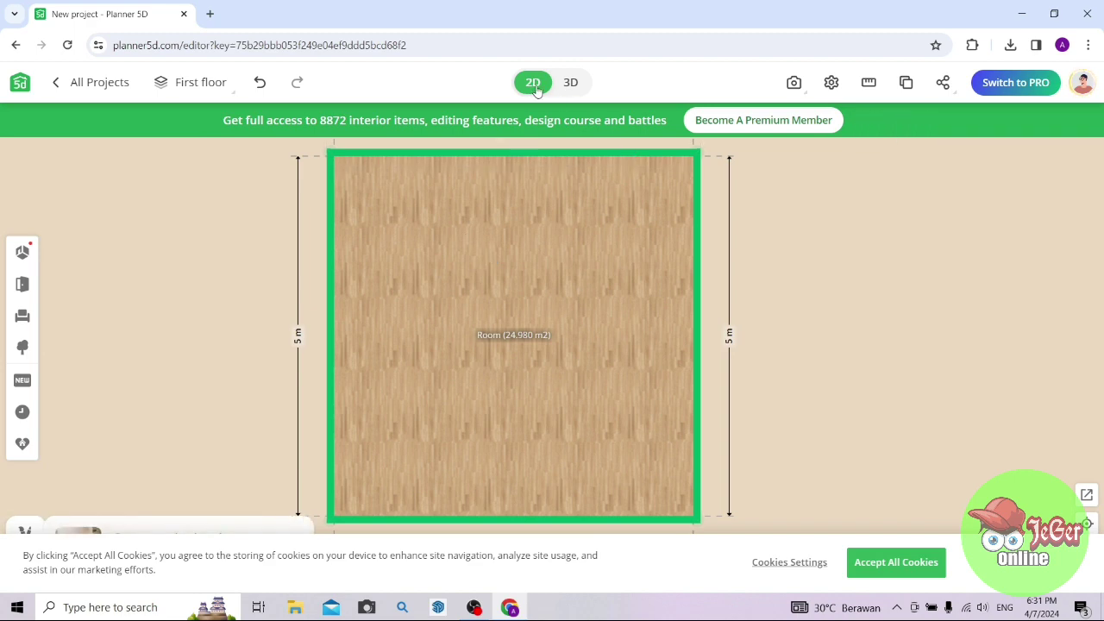
{"action": "left_click", "coordinate": [574, 84]}
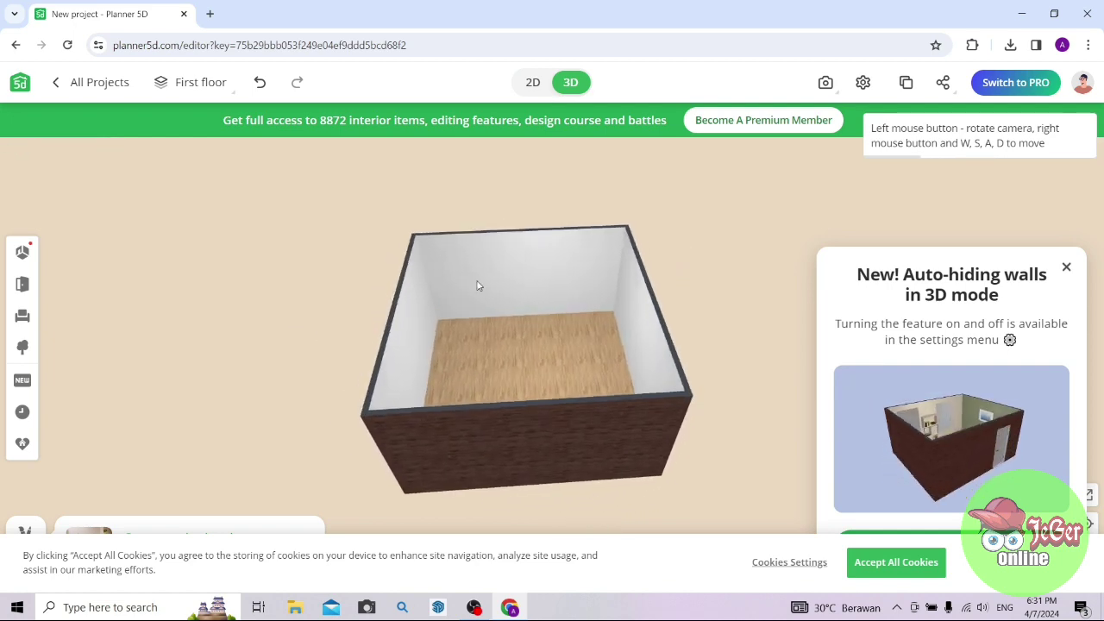
{"action": "left_click", "coordinate": [529, 83]}
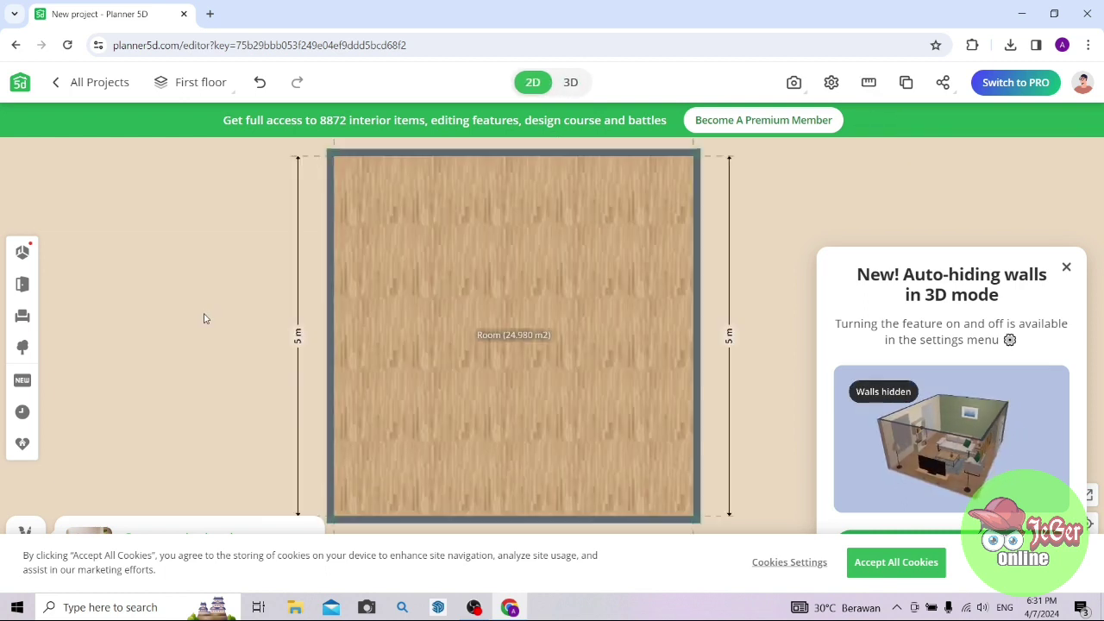
Add a second square room to the floor plan from the room shapes and dismiss the auto-hiding walls notice.
{"action": "left_click", "coordinate": [23, 253]}
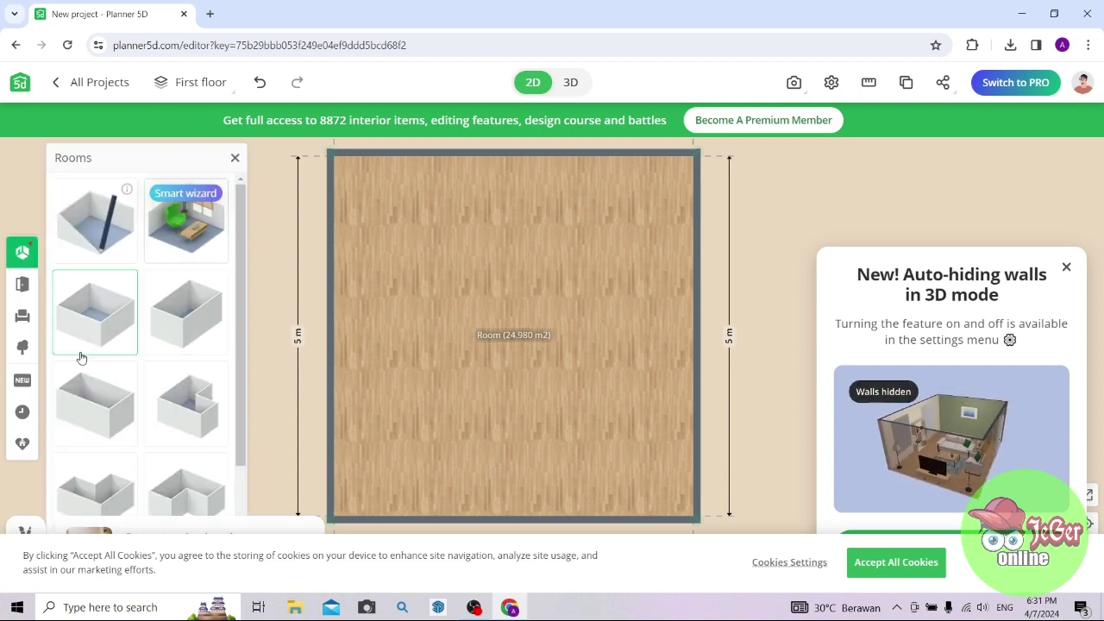
{"action": "scroll", "coordinate": [141, 386], "scroll_direction": "down", "scroll_amount": 1}
{"action": "scroll", "coordinate": [145, 405], "scroll_direction": "down", "scroll_amount": 1}
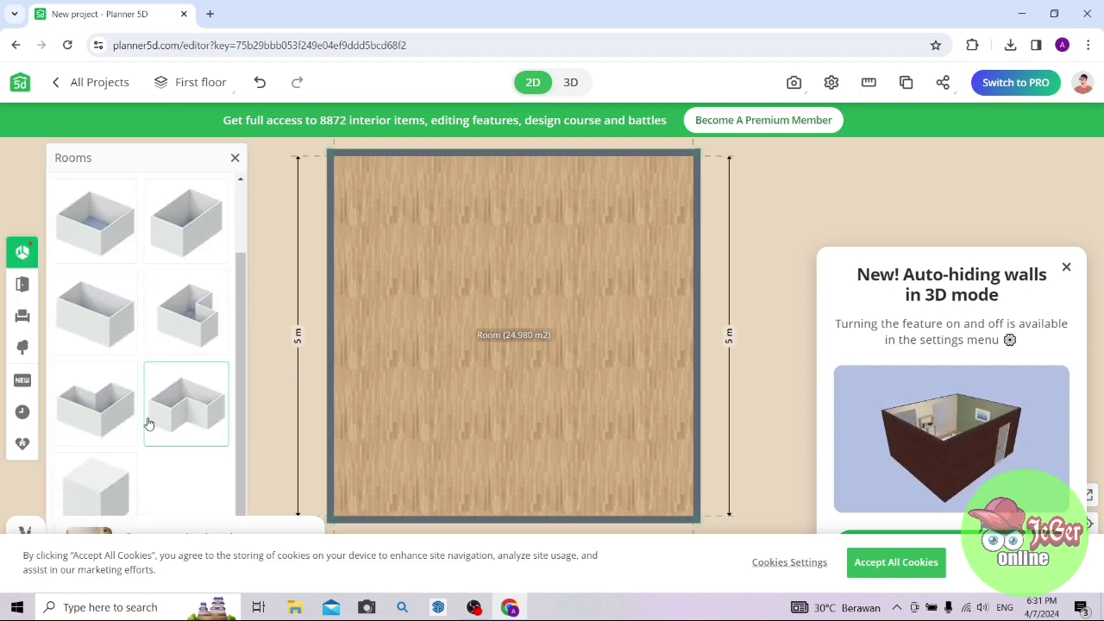
{"action": "scroll", "coordinate": [143, 424], "scroll_direction": "up", "scroll_amount": 2}
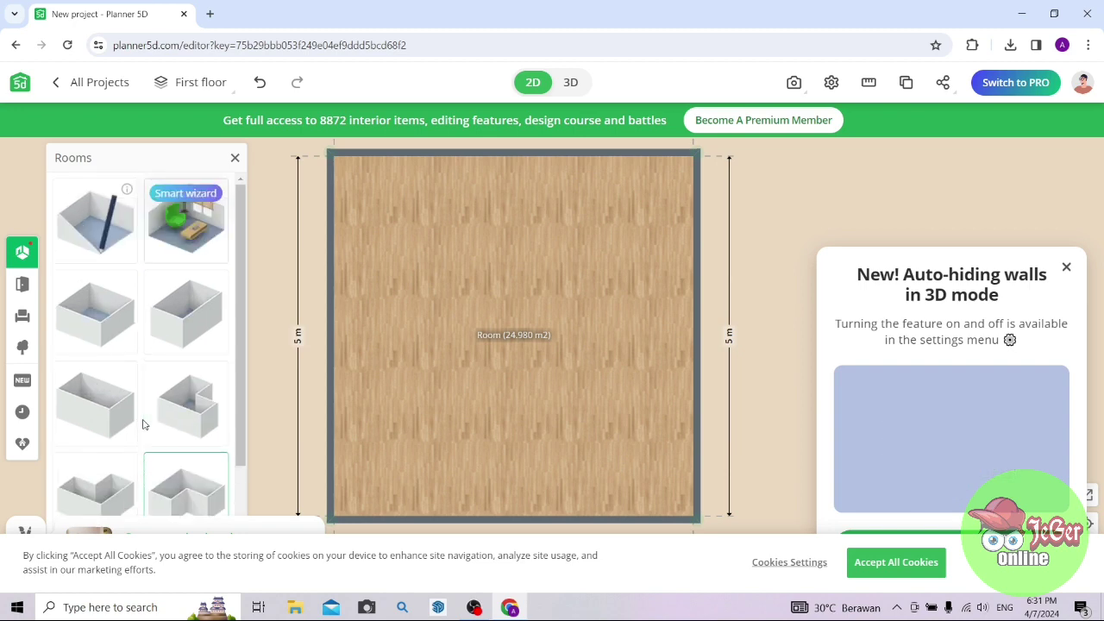
{"action": "left_click", "coordinate": [101, 323]}
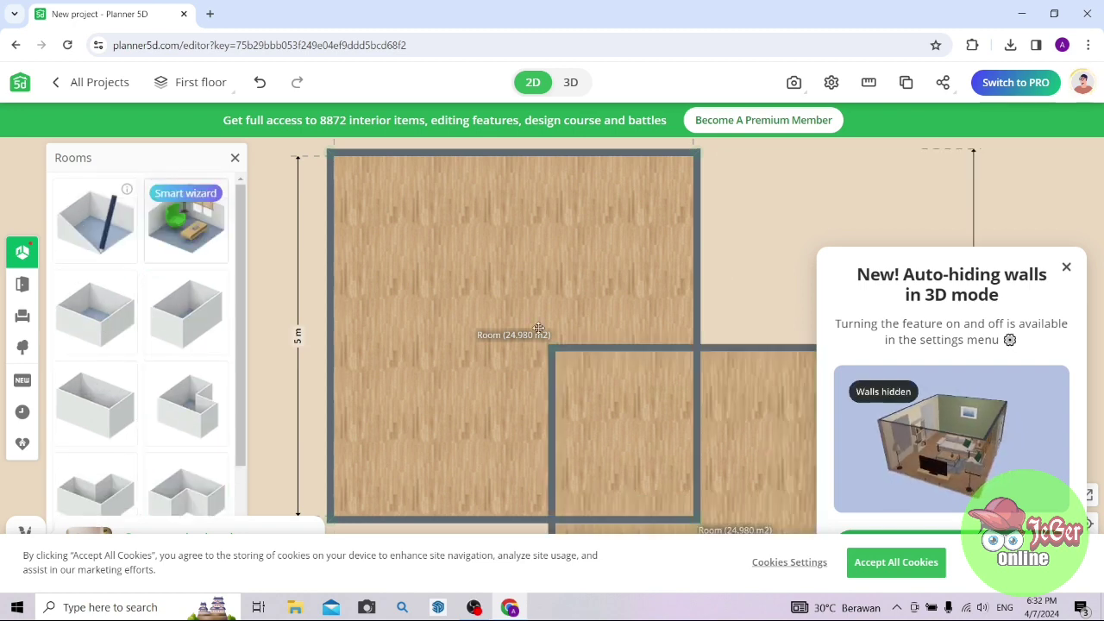
{"action": "left_click", "coordinate": [1067, 269]}
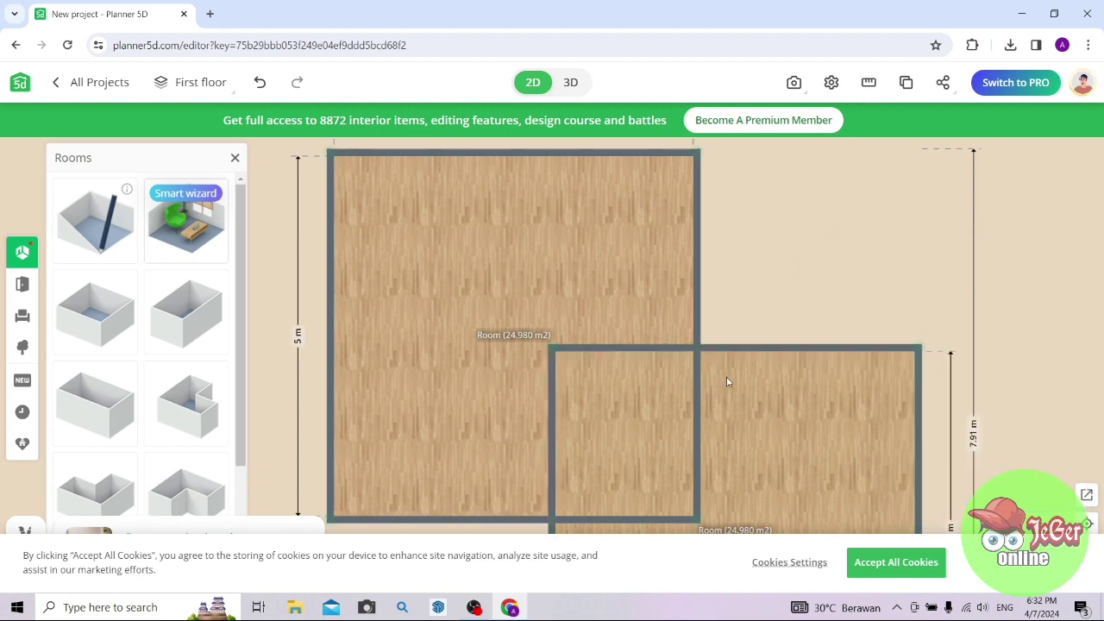
Move the new room beside the first one so both align and share a wall.
{"action": "scroll", "coordinate": [616, 470], "scroll_direction": "up", "scroll_amount": 2}
{"action": "scroll", "coordinate": [686, 385], "scroll_direction": "down", "scroll_amount": 2}
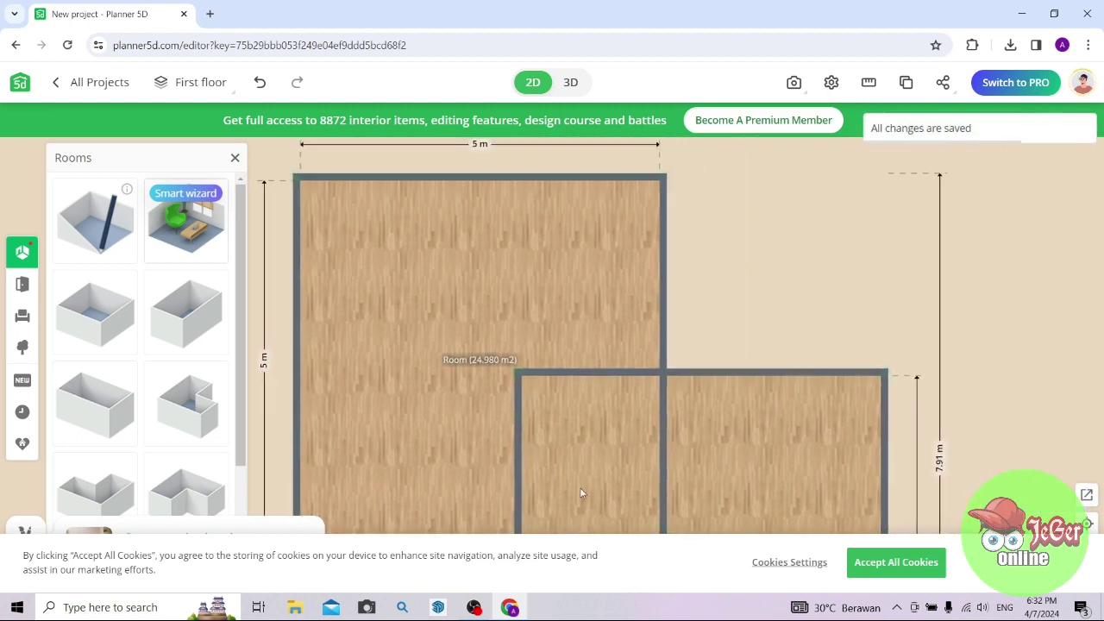
{"action": "left_click_drag", "start_coordinate": [580, 483], "coordinate": [599, 441]}
{"action": "left_click", "coordinate": [719, 413]}
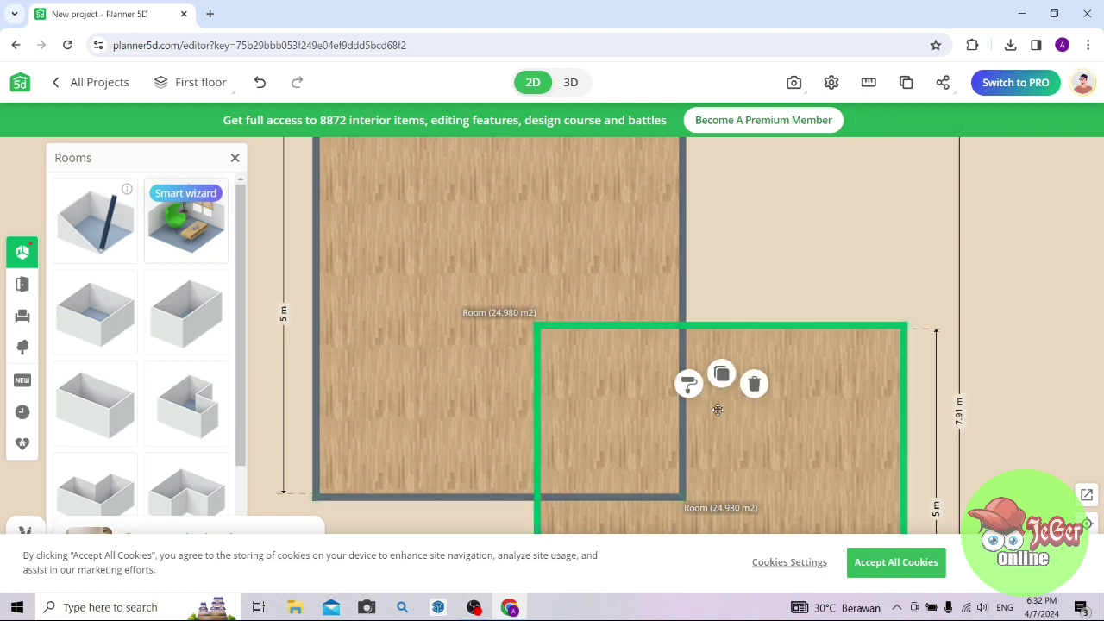
{"action": "left_click_drag", "start_coordinate": [717, 431], "coordinate": [853, 233]}
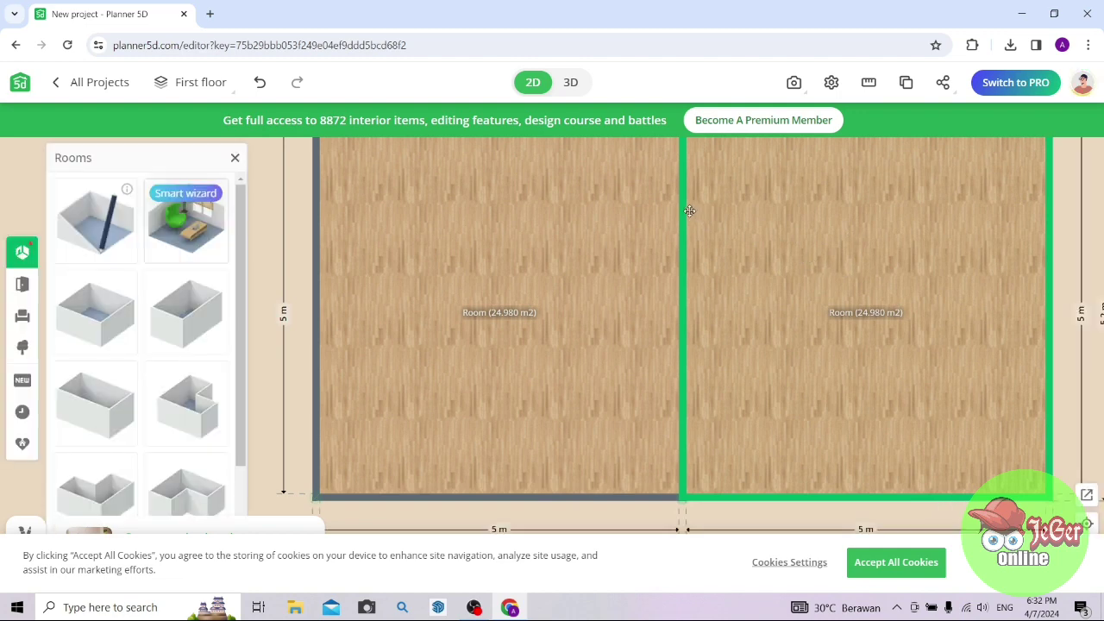
Shift the shared wall toward the first room, making the rooms about 4.88 m and 5.12 m wide, and view the plan in 3D.
{"action": "left_click", "coordinate": [686, 241]}
{"action": "left_click_drag", "start_coordinate": [684, 245], "coordinate": [678, 247]}
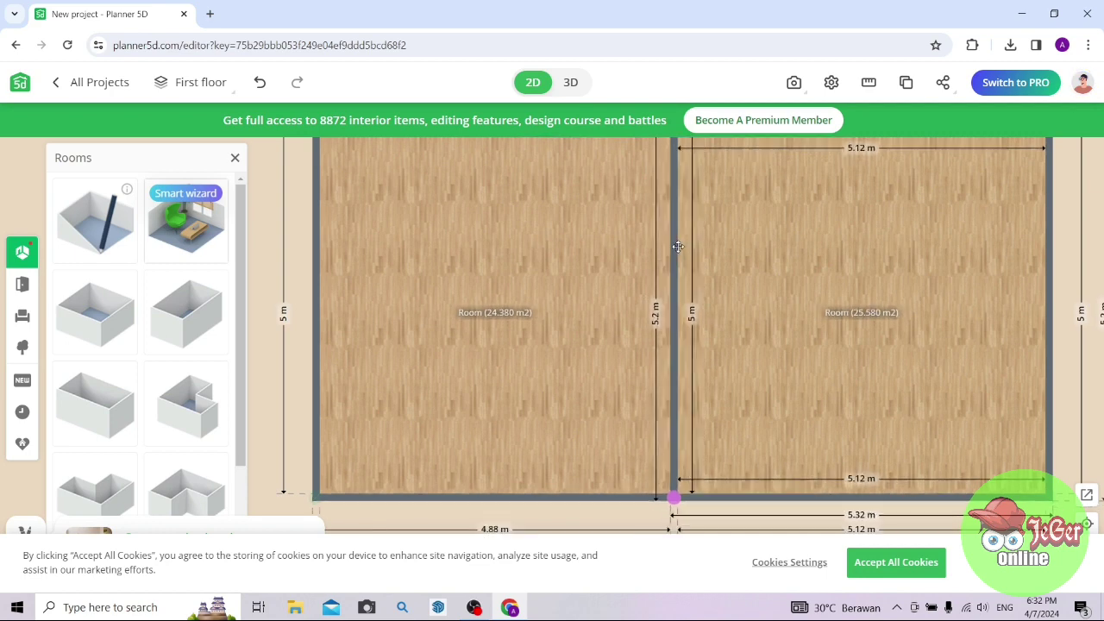
{"action": "left_click", "coordinate": [572, 233]}
{"action": "left_click_drag", "start_coordinate": [544, 245], "coordinate": [501, 265]}
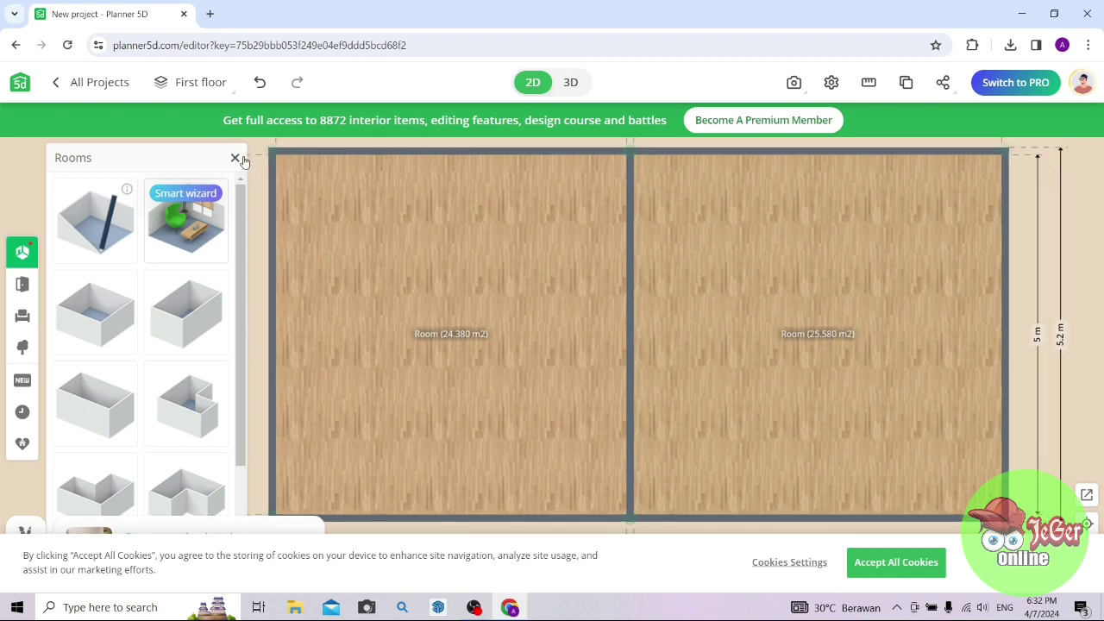
{"action": "left_click", "coordinate": [235, 159]}
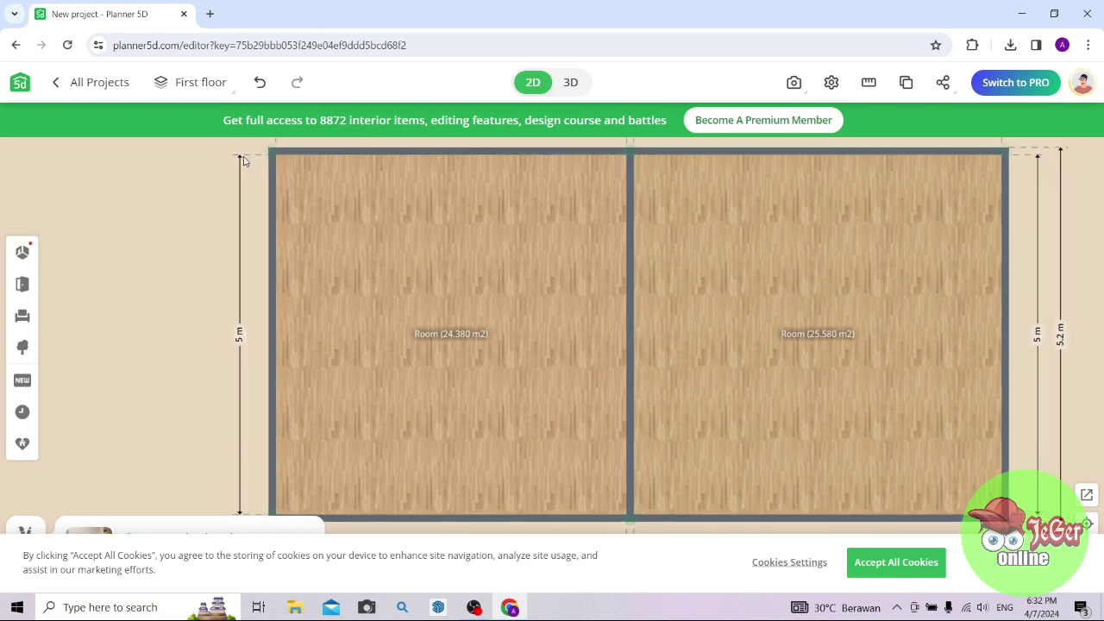
{"action": "left_click", "coordinate": [572, 84]}
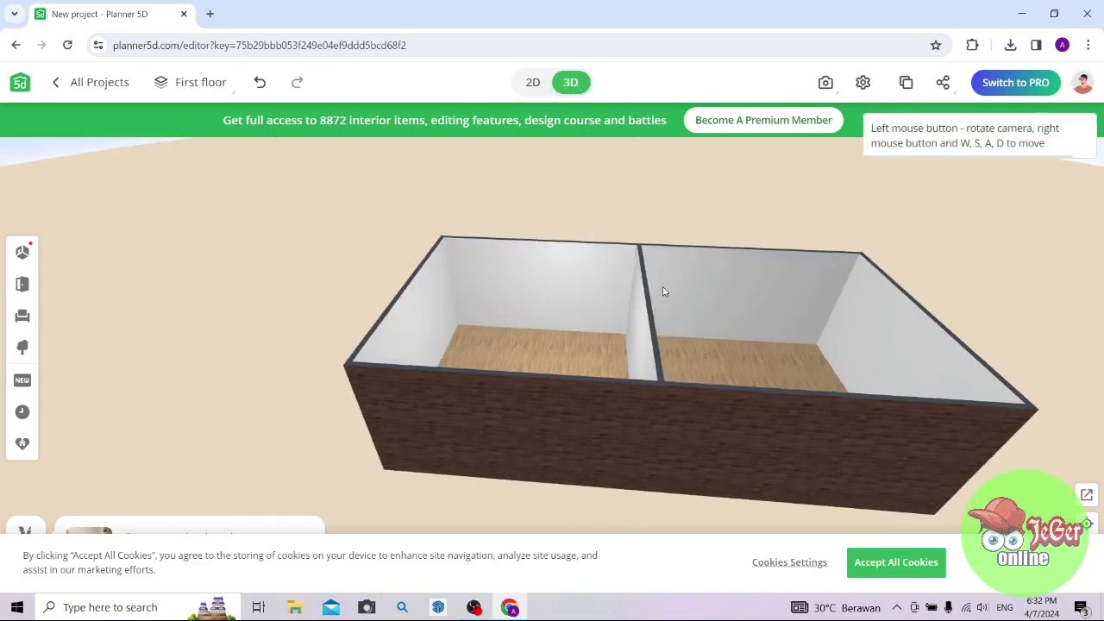
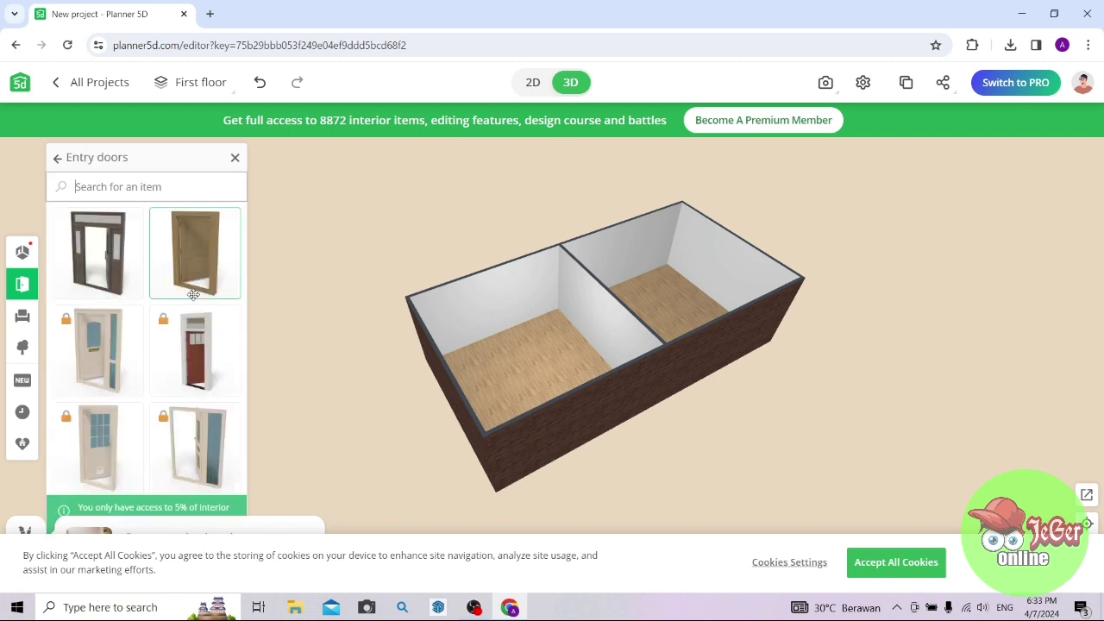
Add the plain brown wooden entry door, fit it into the wall between the two rooms and close the door catalogue.
{"action": "left_click", "coordinate": [178, 267]}
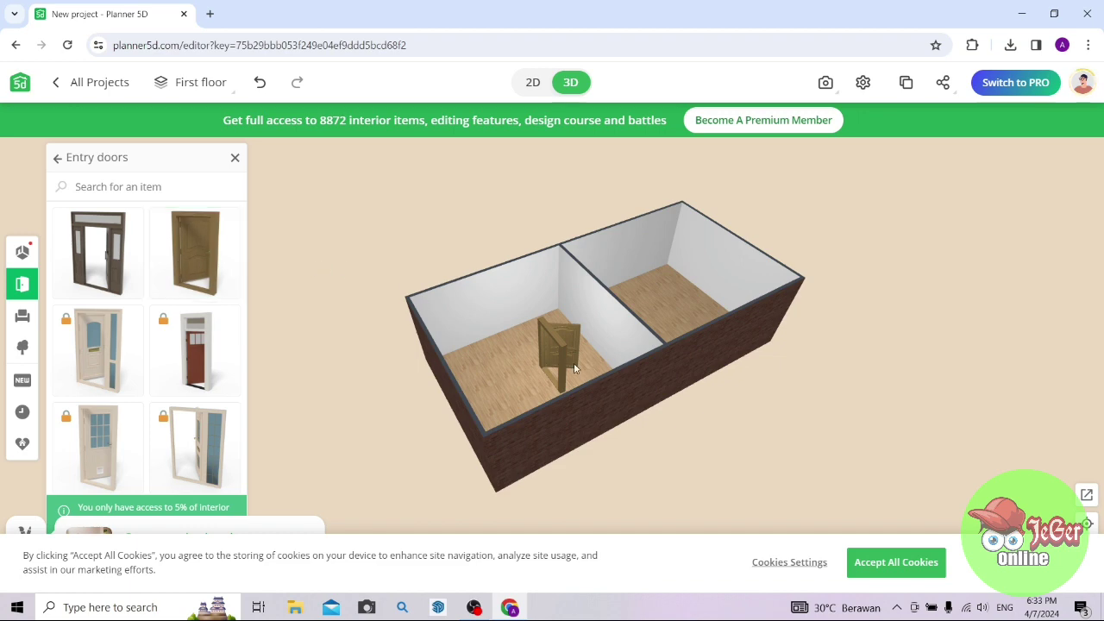
{"action": "left_click_drag", "start_coordinate": [549, 342], "coordinate": [587, 311]}
{"action": "left_click", "coordinate": [550, 348]}
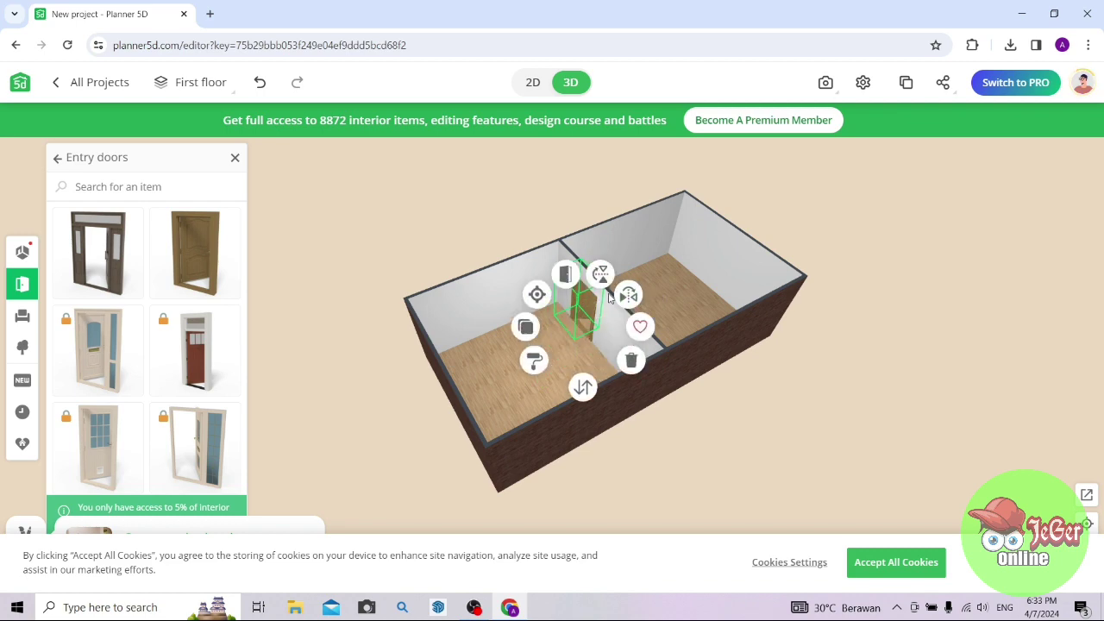
{"action": "left_click", "coordinate": [647, 275]}
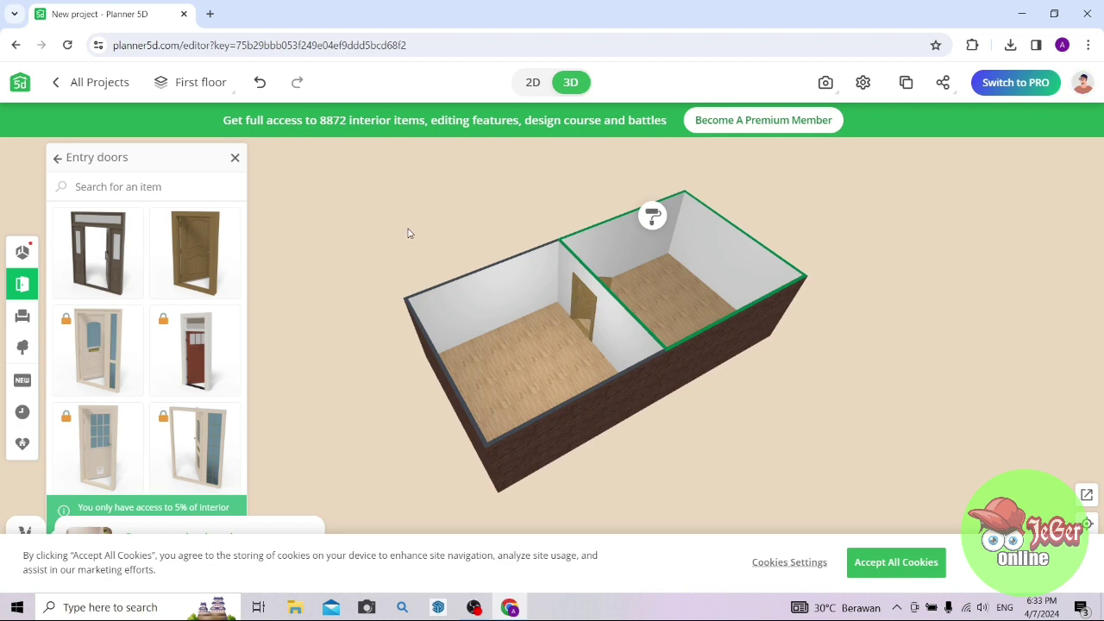
{"action": "left_click", "coordinate": [234, 160]}
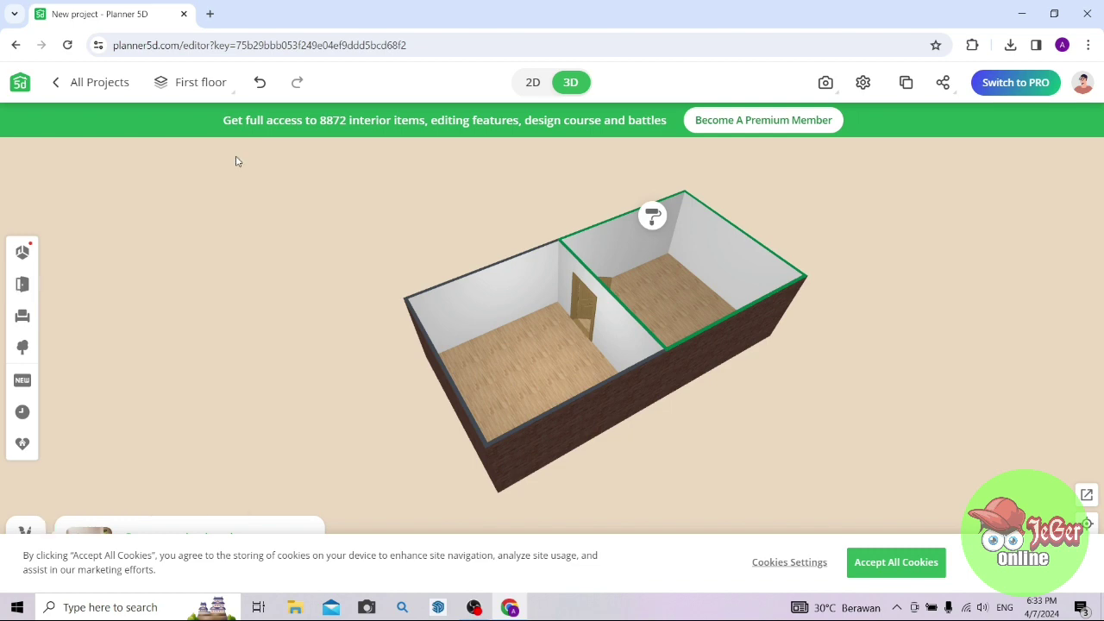
Add the free wooden-framed double bed with light bedding from the full, queen and king beds to the first room.
{"action": "left_click", "coordinate": [24, 317]}
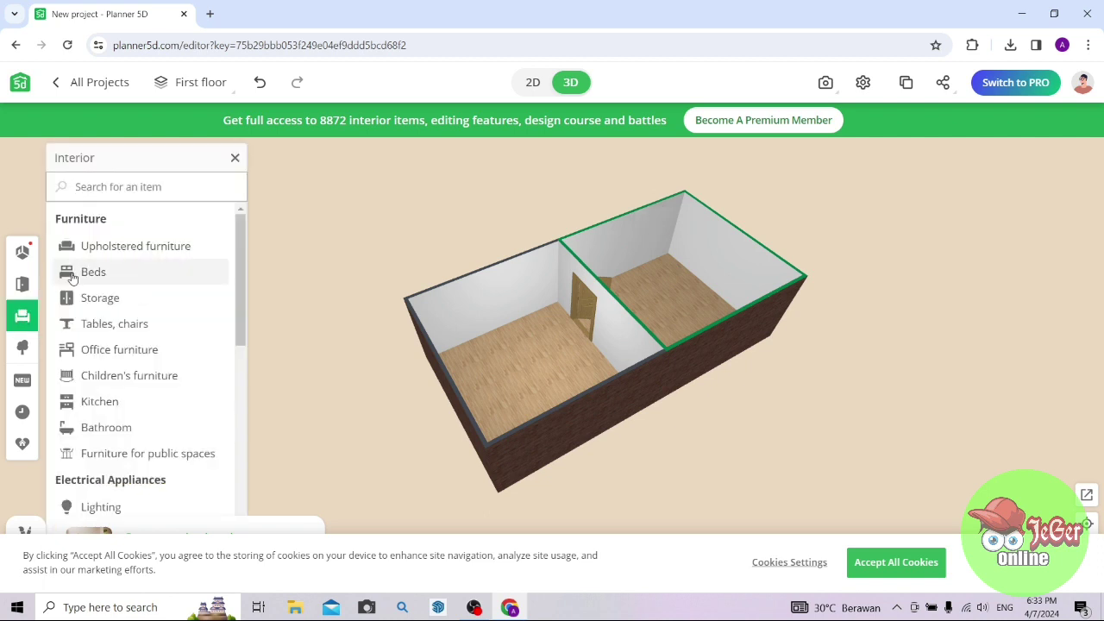
{"action": "left_click", "coordinate": [116, 276]}
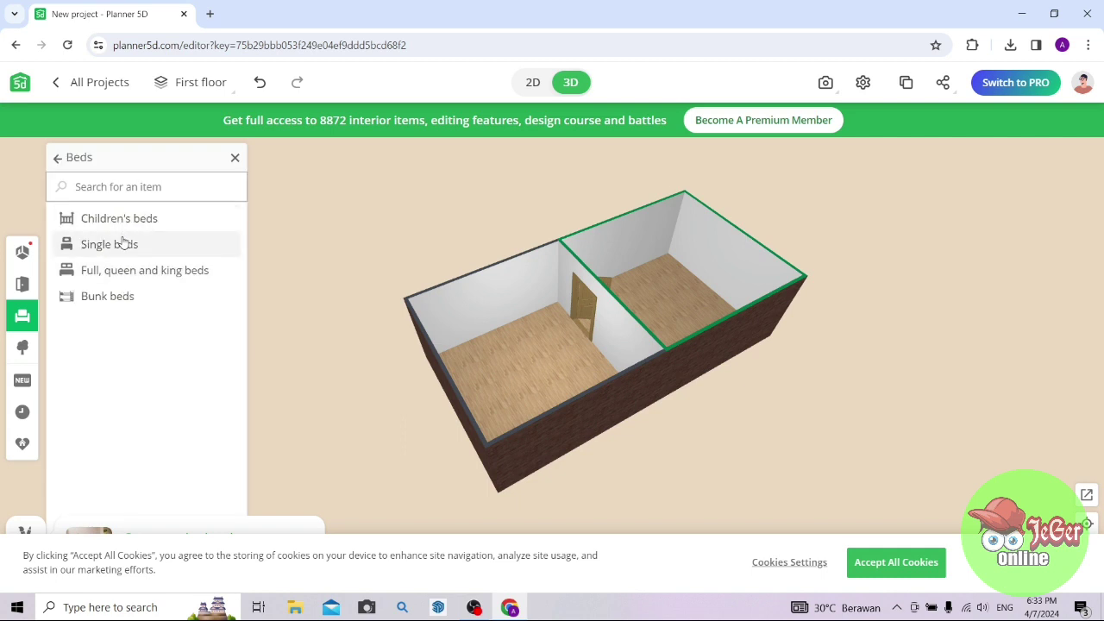
{"action": "left_click", "coordinate": [136, 281]}
{"action": "scroll", "coordinate": [144, 307], "scroll_direction": "down", "scroll_amount": 2}
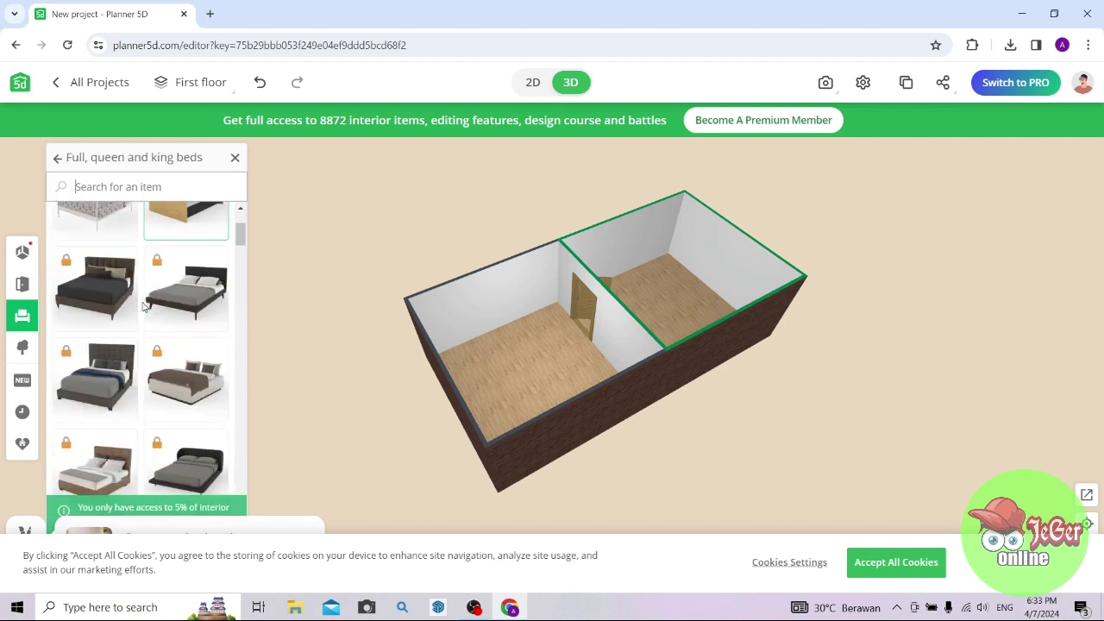
{"action": "scroll", "coordinate": [144, 312], "scroll_direction": "up", "scroll_amount": 1}
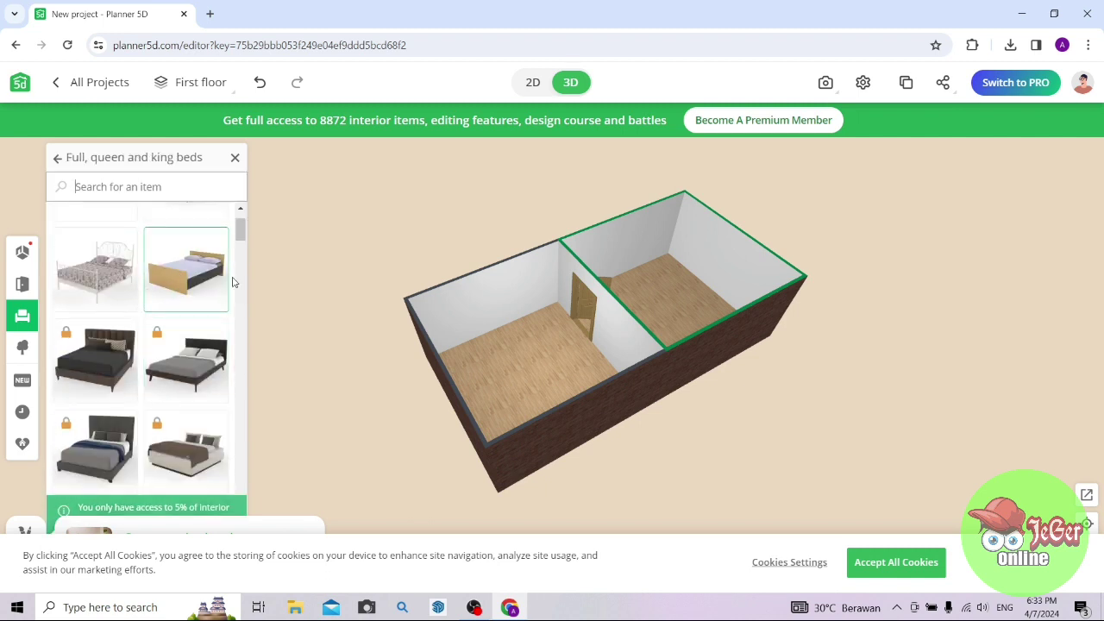
{"action": "left_click", "coordinate": [174, 287]}
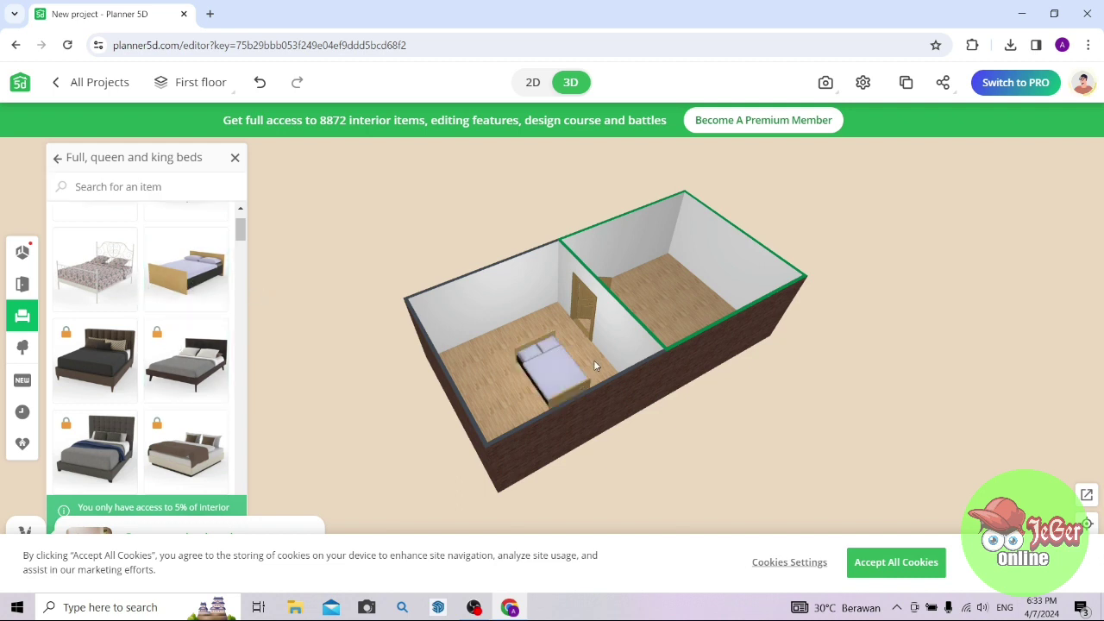
Move the bed across the first room so its headboard is near the far outer corner, and deselect it.
{"action": "left_click", "coordinate": [558, 370]}
{"action": "mouse_move", "coordinate": [558, 369]}
{"action": "left_mouse_down"}
{"action": "mouse_move", "coordinate": [501, 364]}
{"action": "mouse_move", "coordinate": [476, 377]}
{"action": "mouse_move", "coordinate": [551, 362]}
{"action": "mouse_move", "coordinate": [497, 373]}
{"action": "left_mouse_up"}
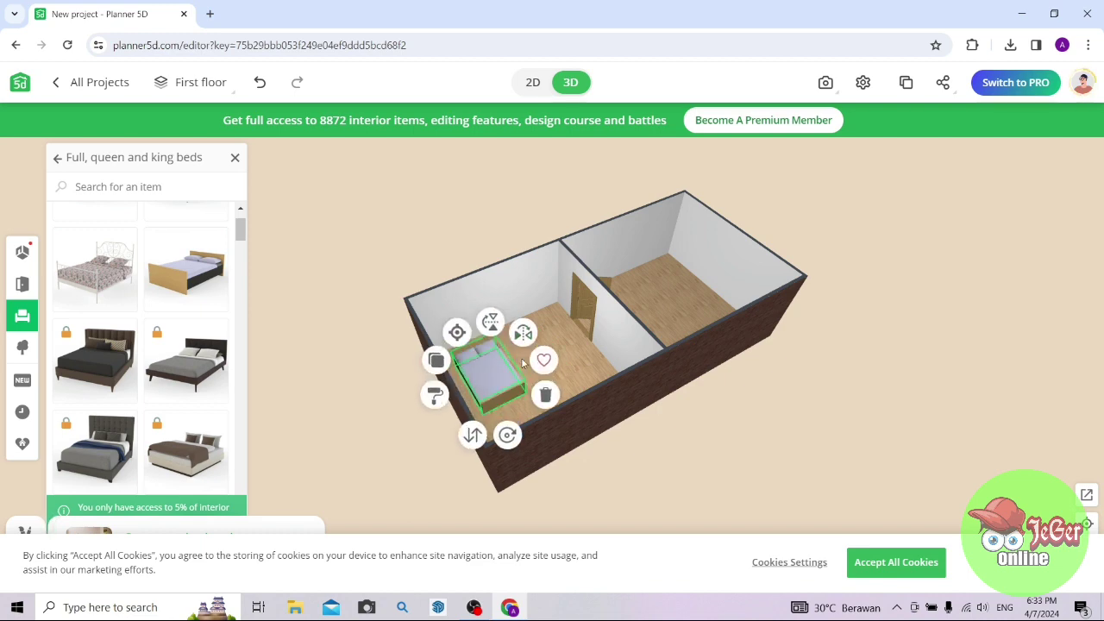
{"action": "left_click", "coordinate": [493, 331]}
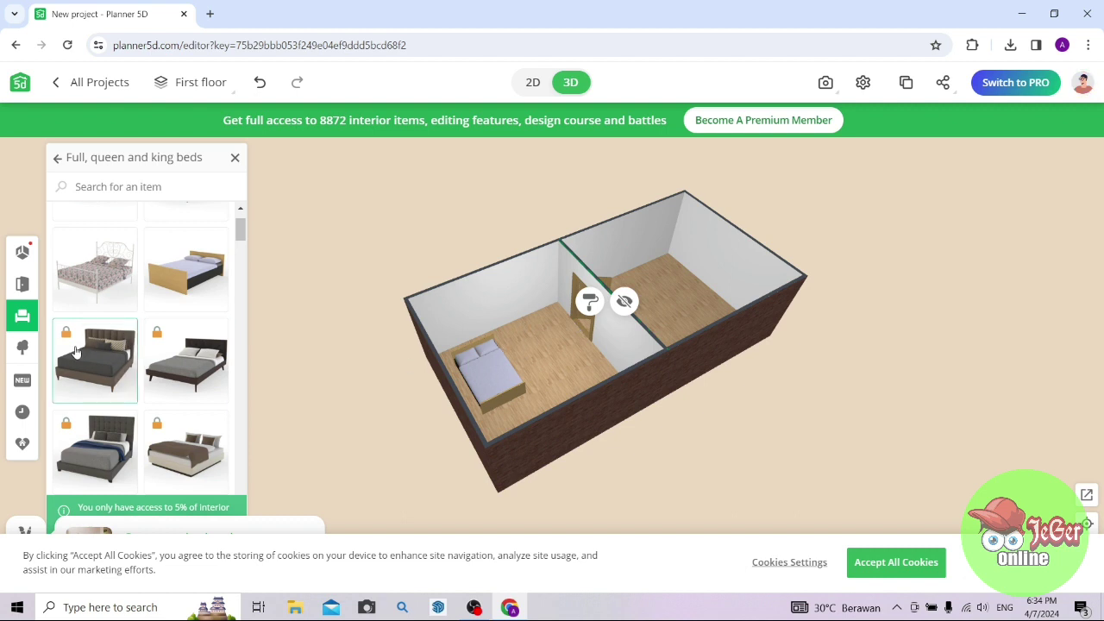
Browse the remaining full, queen and king beds, close the catalogue and examine the furnished room in 3D.
{"action": "scroll", "coordinate": [150, 324], "scroll_direction": "down", "scroll_amount": 1}
{"action": "scroll", "coordinate": [152, 321], "scroll_direction": "down", "scroll_amount": 1}
{"action": "scroll", "coordinate": [167, 313], "scroll_direction": "up", "scroll_amount": 1}
{"action": "scroll", "coordinate": [168, 313], "scroll_direction": "up", "scroll_amount": 2}
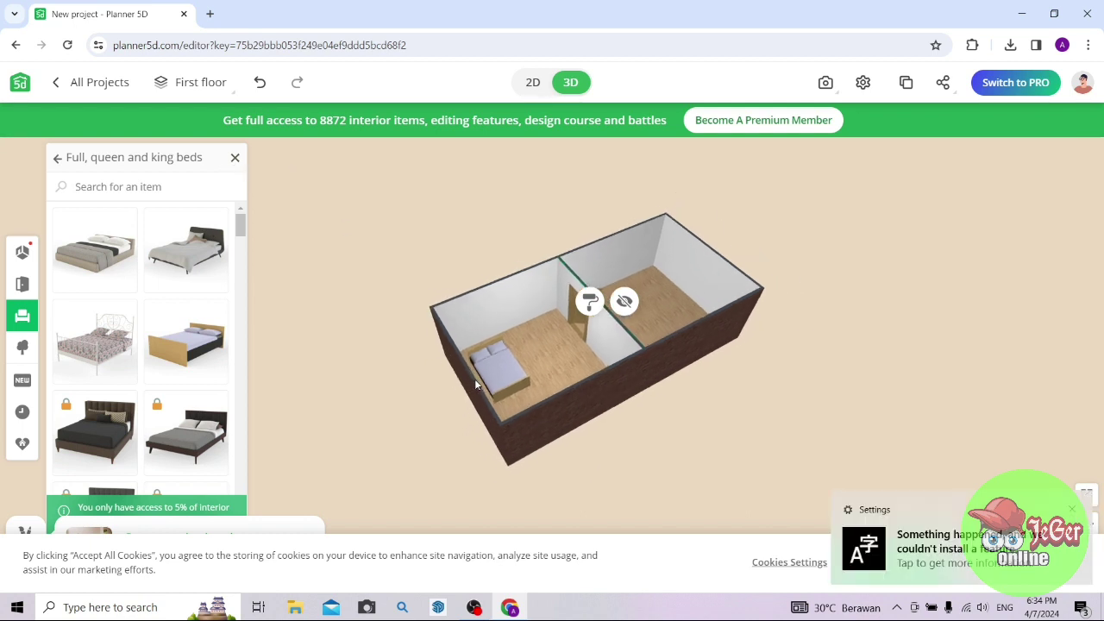
{"action": "scroll", "coordinate": [474, 379], "scroll_direction": "up", "scroll_amount": 2}
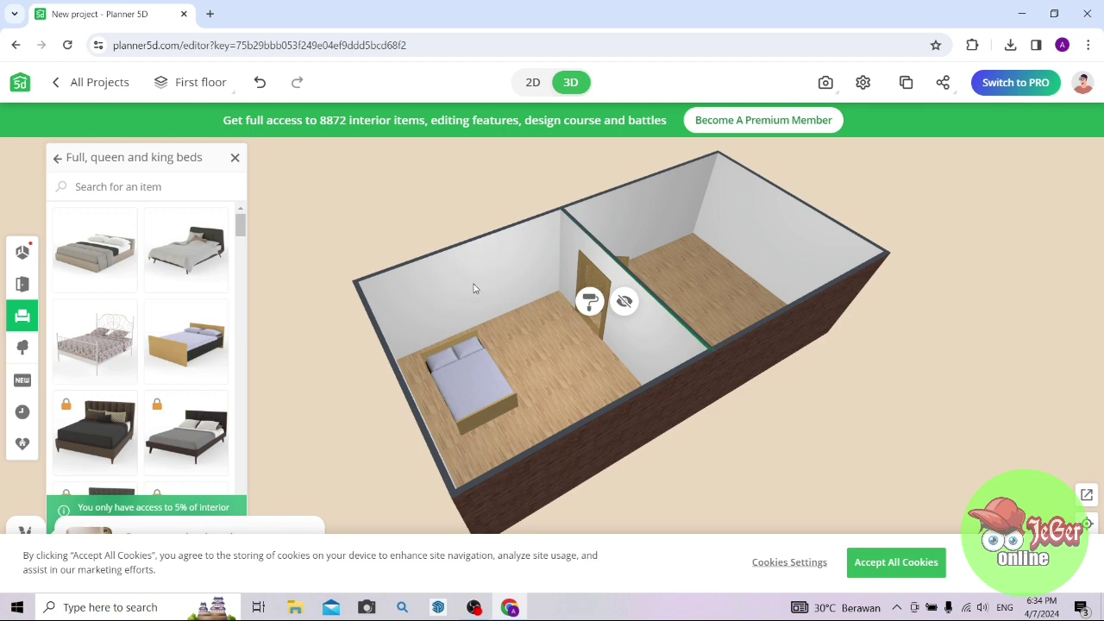
{"action": "scroll", "coordinate": [473, 288], "scroll_direction": "down", "scroll_amount": 3}
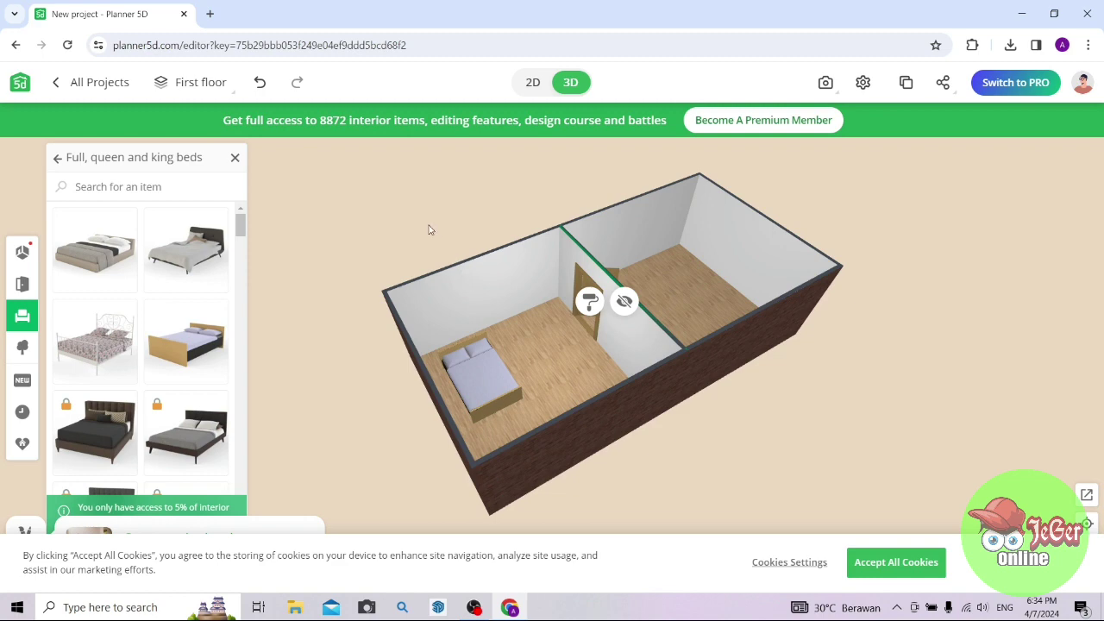
{"action": "left_click", "coordinate": [235, 160]}
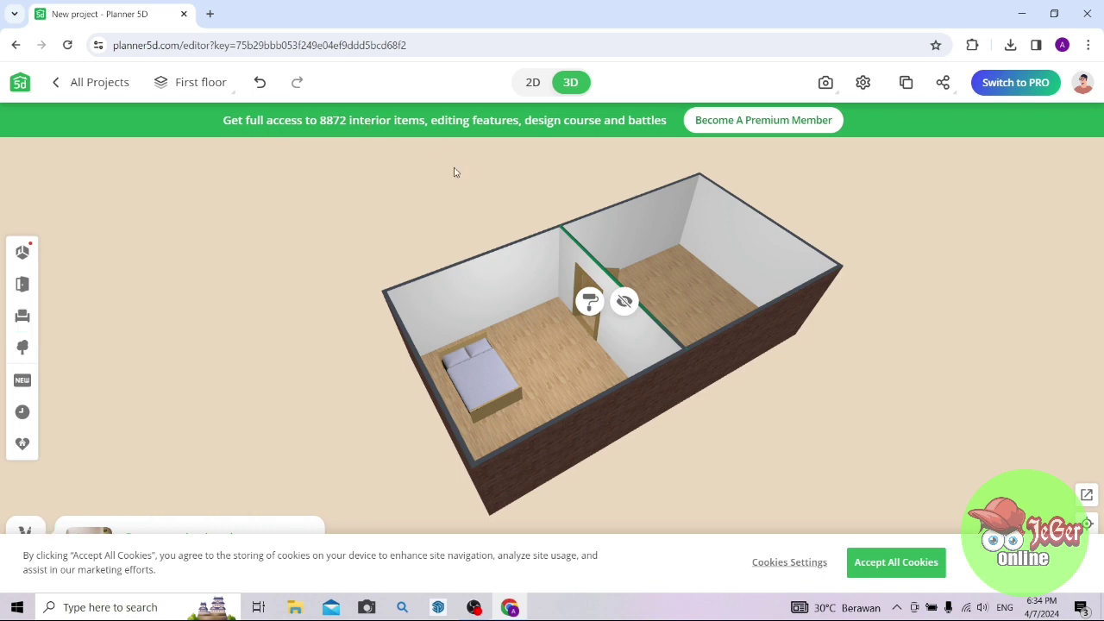
{"action": "scroll", "coordinate": [477, 240], "scroll_direction": "down", "scroll_amount": 3}
{"action": "scroll", "coordinate": [477, 239], "scroll_direction": "up", "scroll_amount": 3}
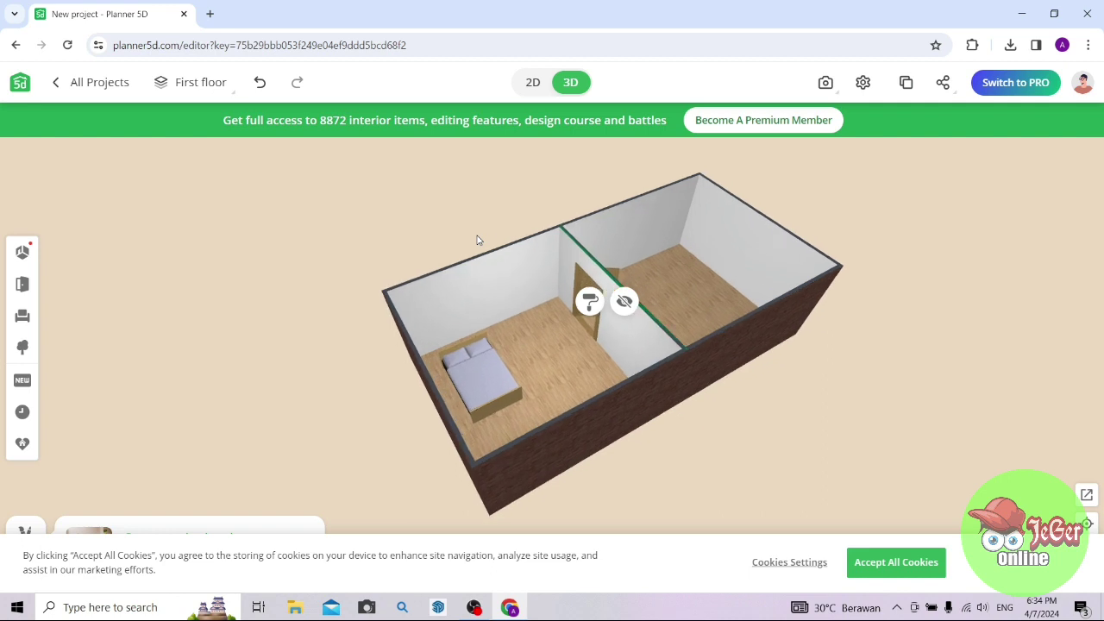